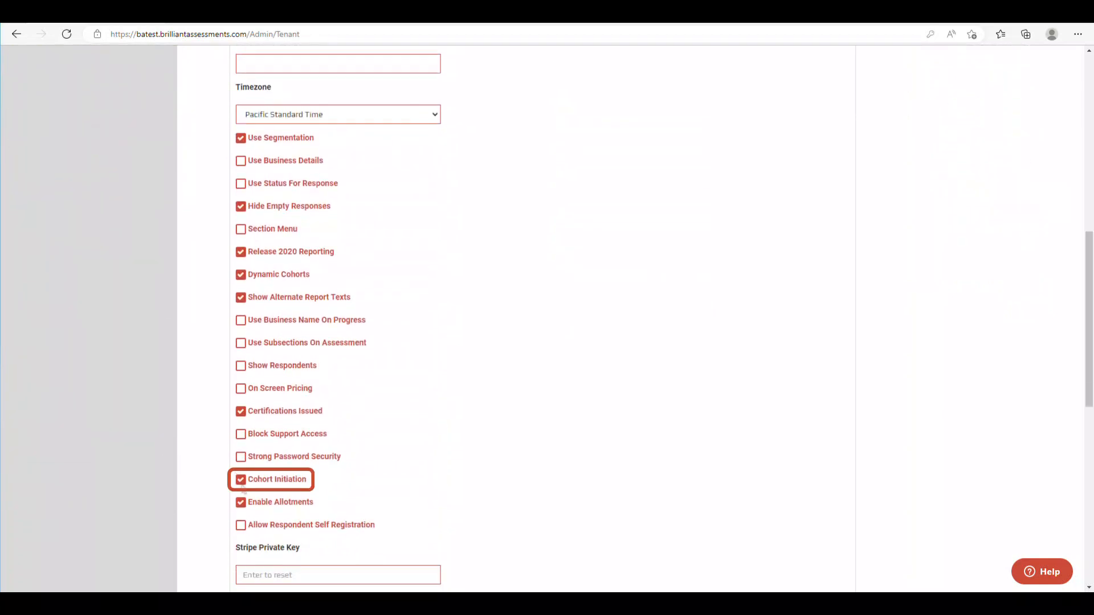
scroll(245, 496, "down", 10)
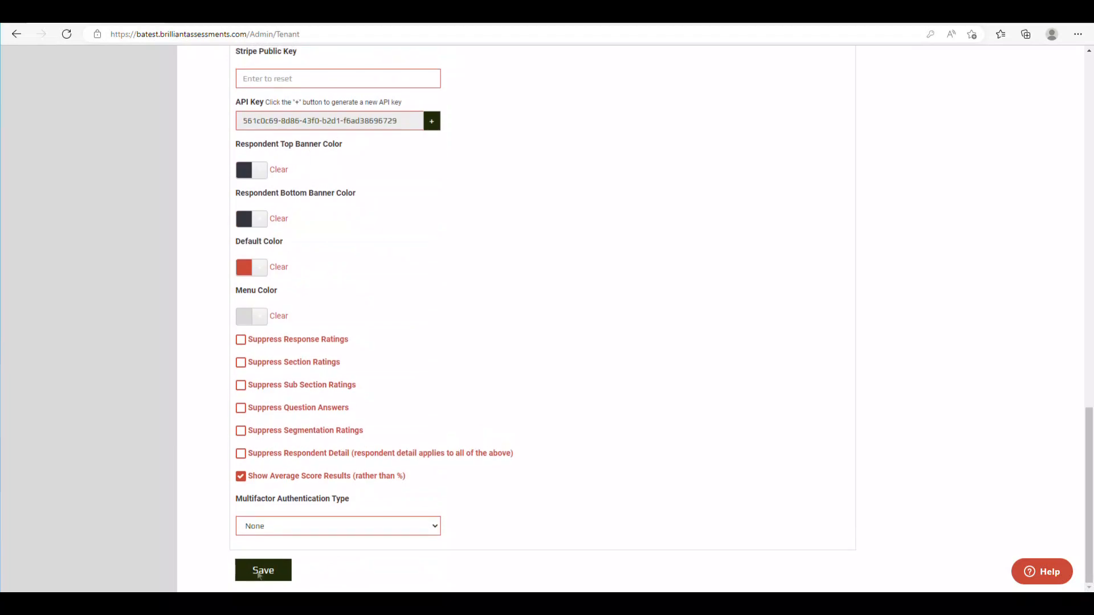
- Verify the Cohort Initiation box is ticked in Site Settings, then go to Administer > Assessments
scroll(136, 522, "up", 6)
scroll(137, 523, "up", 10)
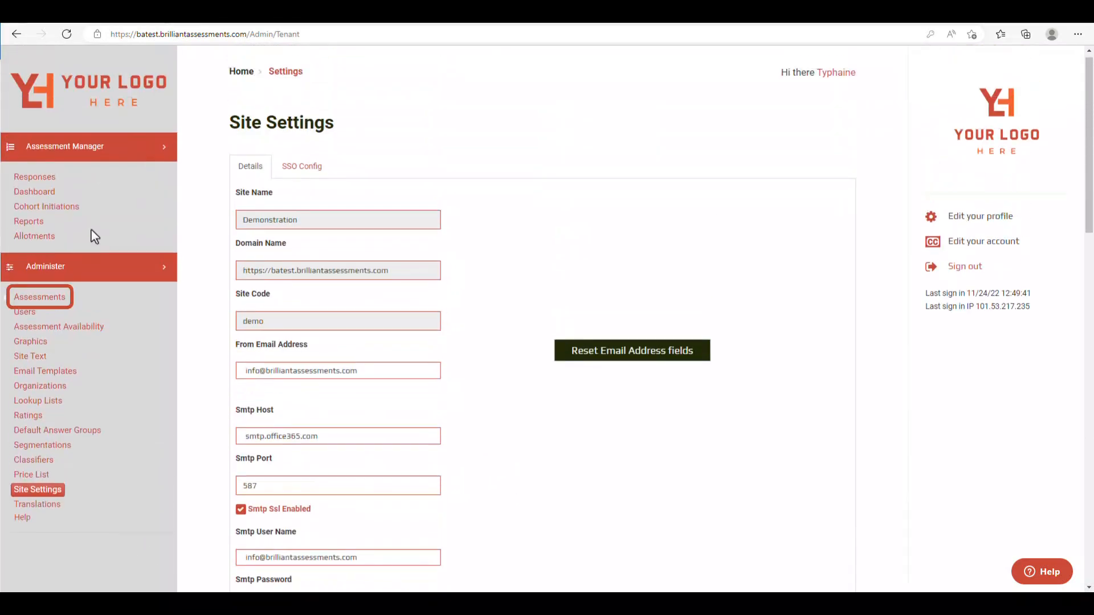
left_click(56, 298)
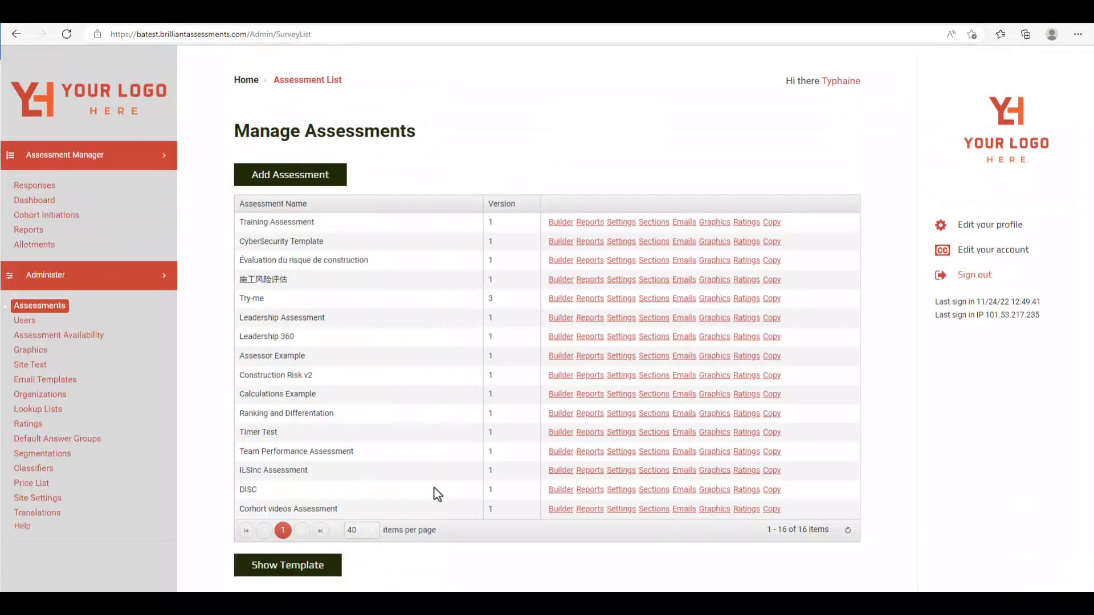
- In Corhort videos Assessment's Cohort Settings, set initiation type Group and report recipient Not Applicable
left_click(616, 509)
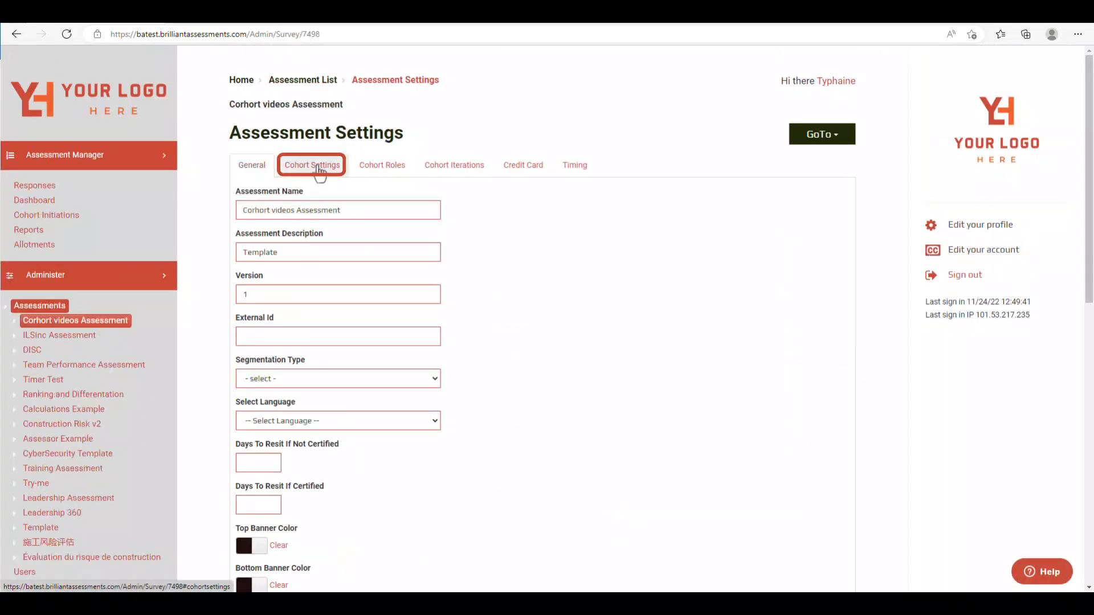
left_click(320, 169)
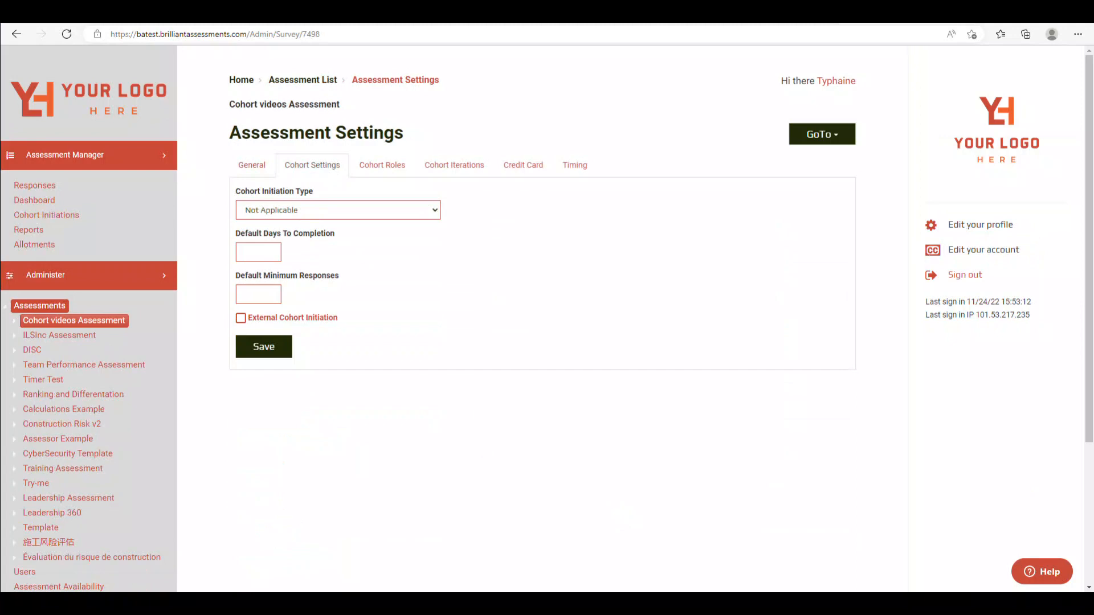
left_click(345, 210)
left_click(329, 237)
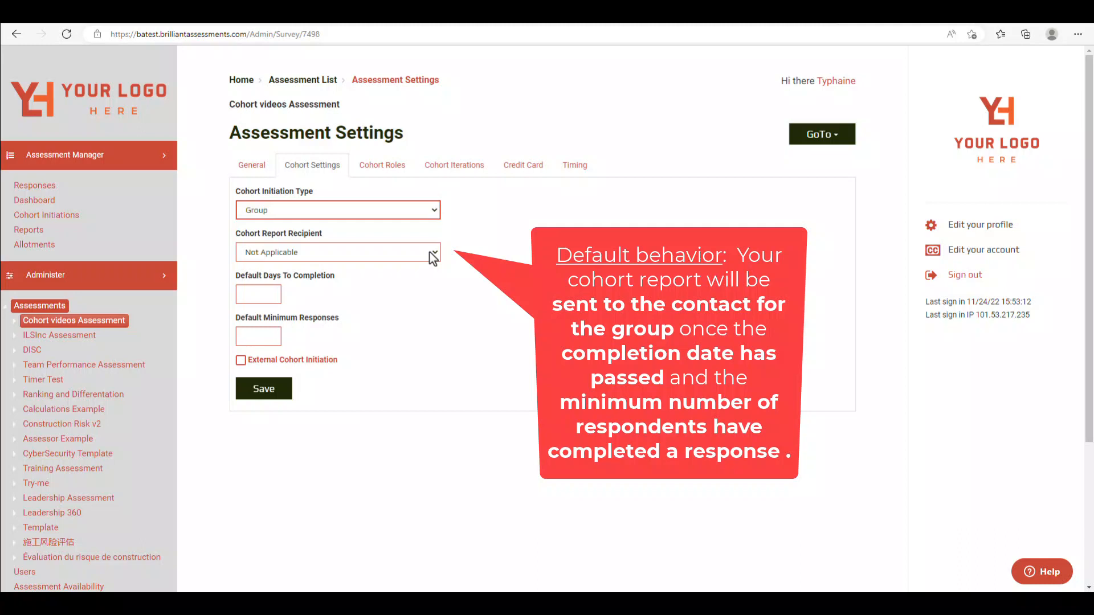
left_click(431, 254)
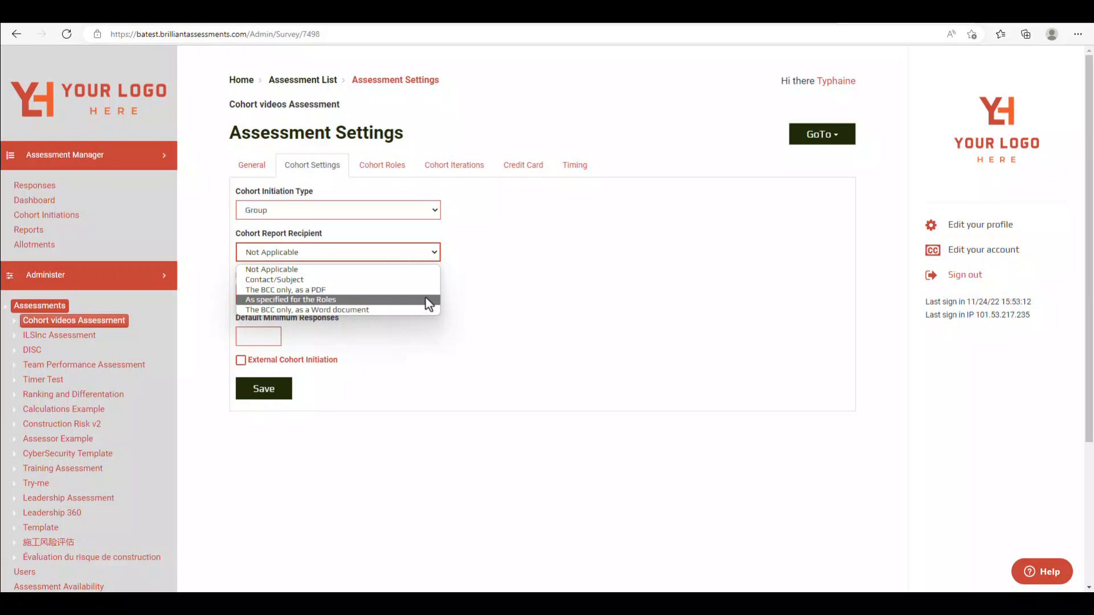
left_click(429, 270)
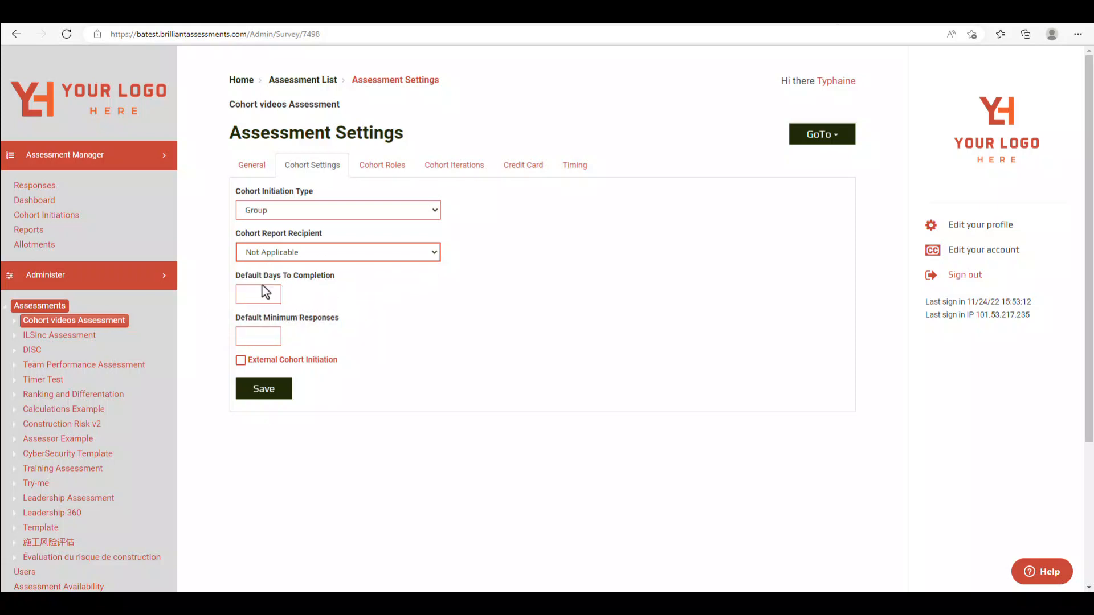
- Enter 14 default days to completion and 5 minimum responses, and tick External Cohort Initiation
left_click(252, 294)
type("14")
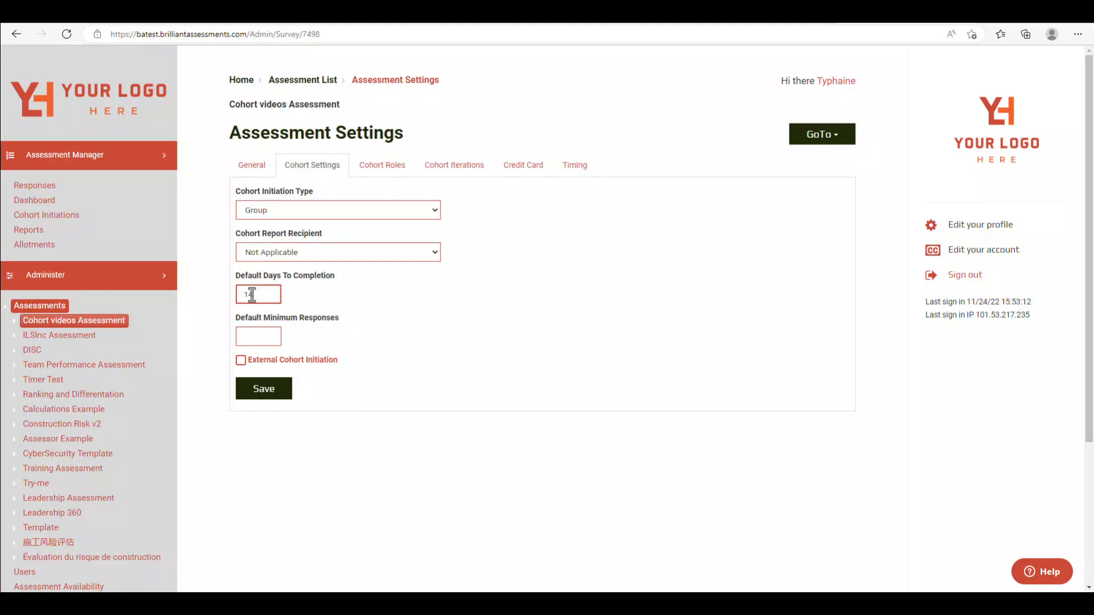
left_click(252, 335)
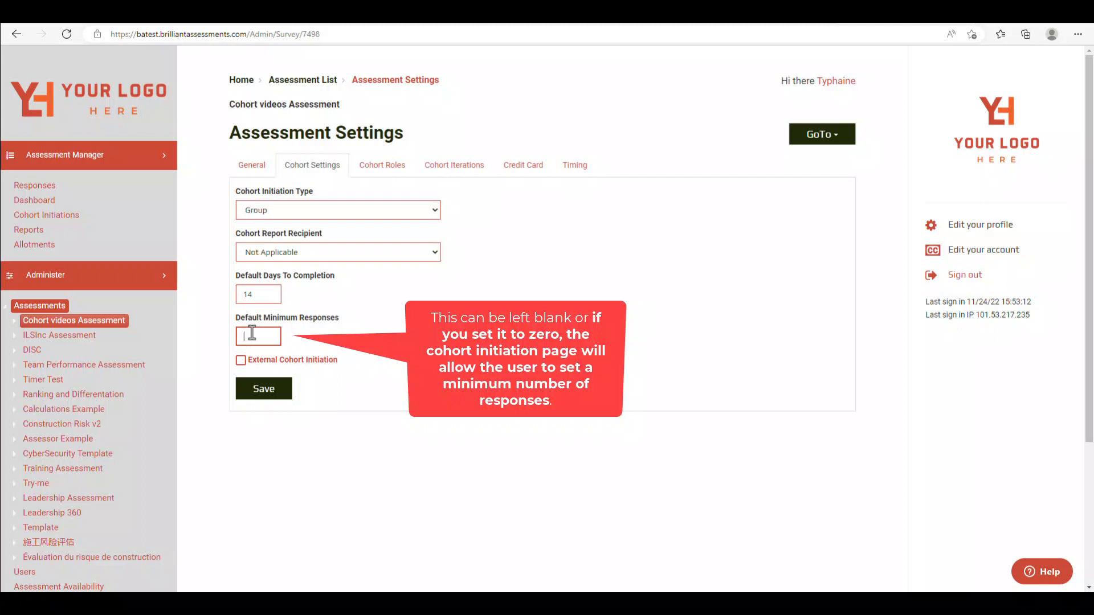
type("5")
left_click(241, 361)
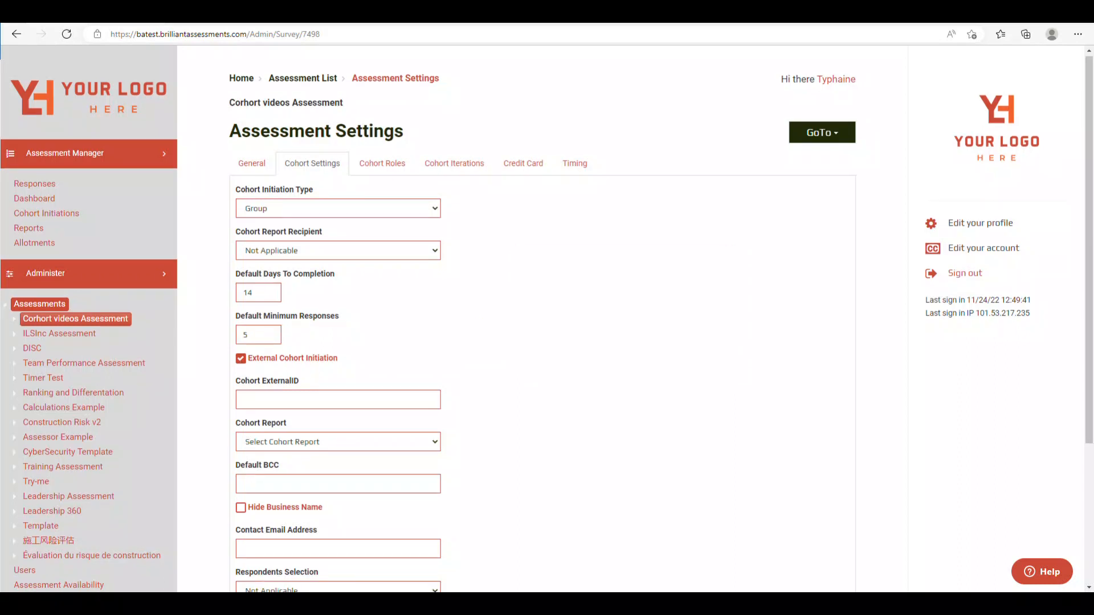
- Fill Cohort ExternalID cohort_training_video, pick the Cohort Initiation Training video report, and add the default BCC e-mail
left_click(263, 403)
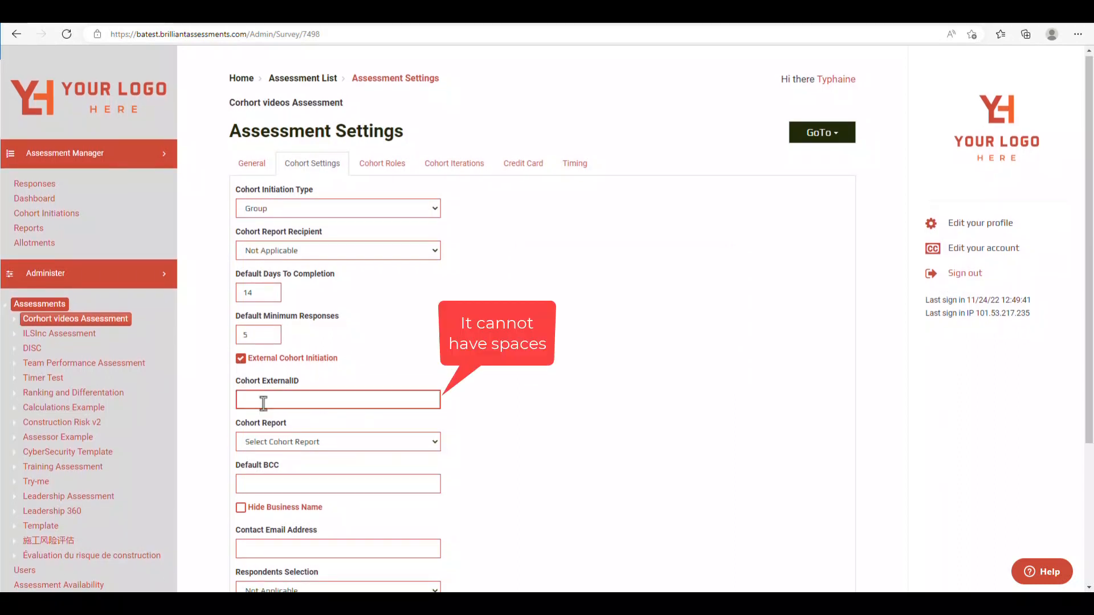
type("cohort_training_video")
left_click(381, 444)
left_click(380, 470)
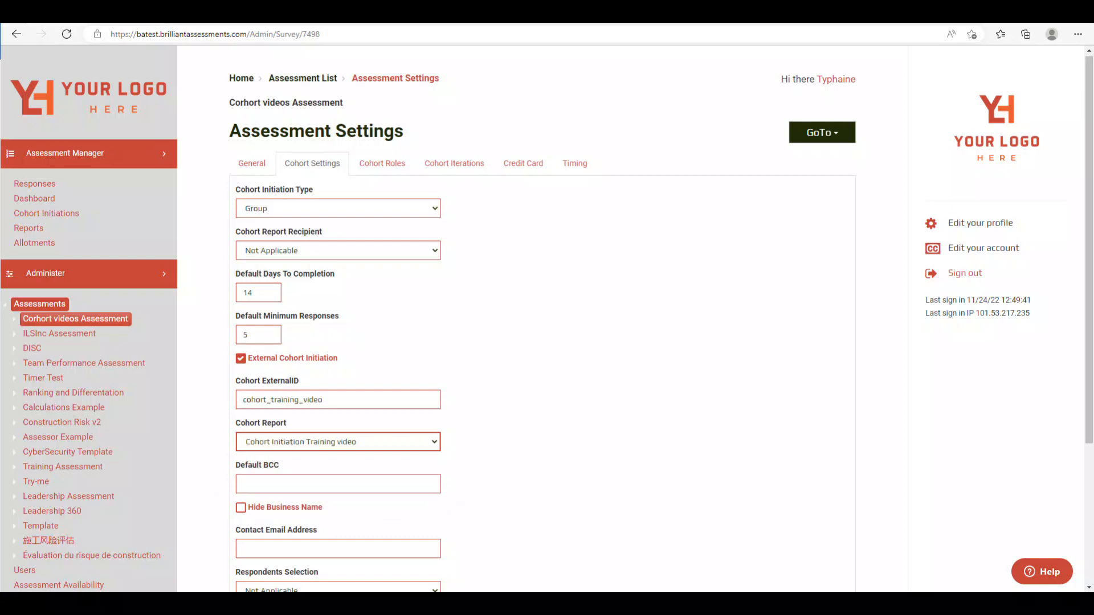
left_click(299, 484)
key("ctrl+v")
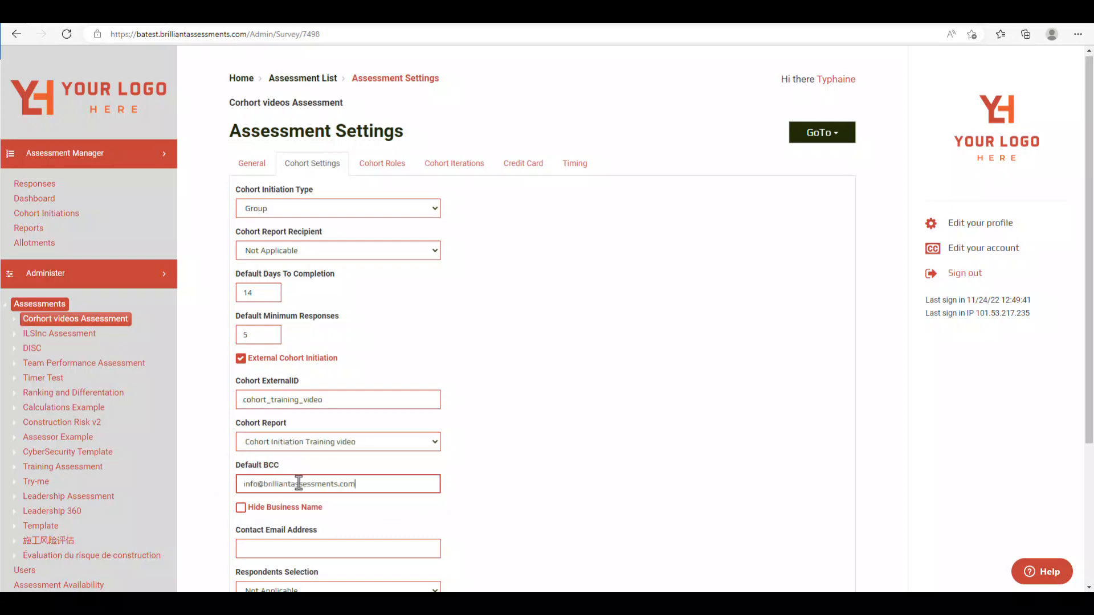
- Add the contact e-mail, choose Details Input for respondent selection, and save the cohort settings
scroll(579, 535, "down", 2)
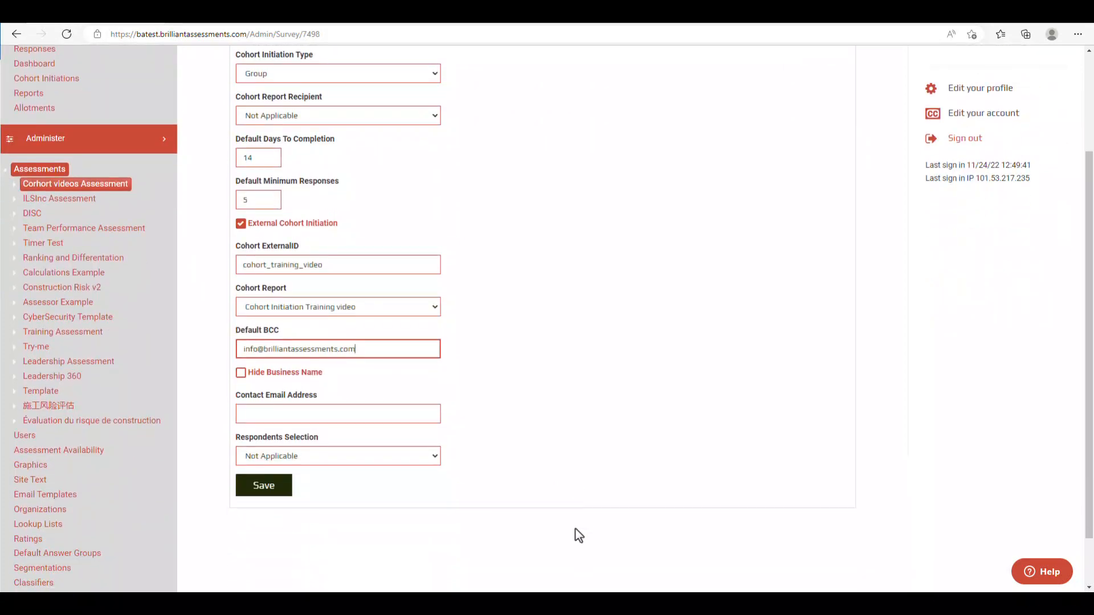
left_click(267, 414)
key("ctrl+v")
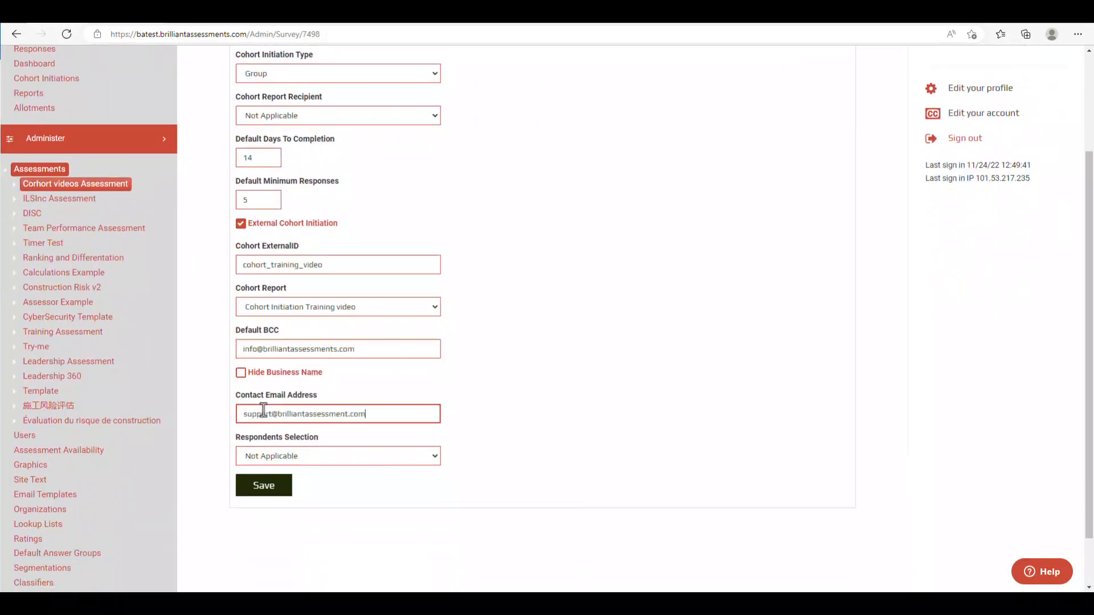
left_click(399, 457)
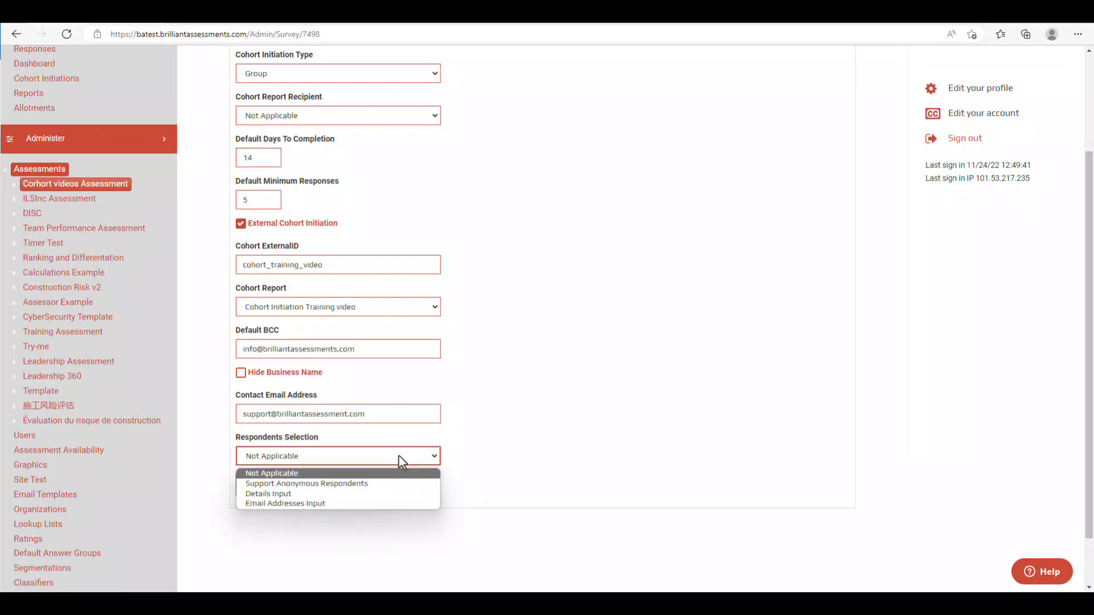
left_click(391, 495)
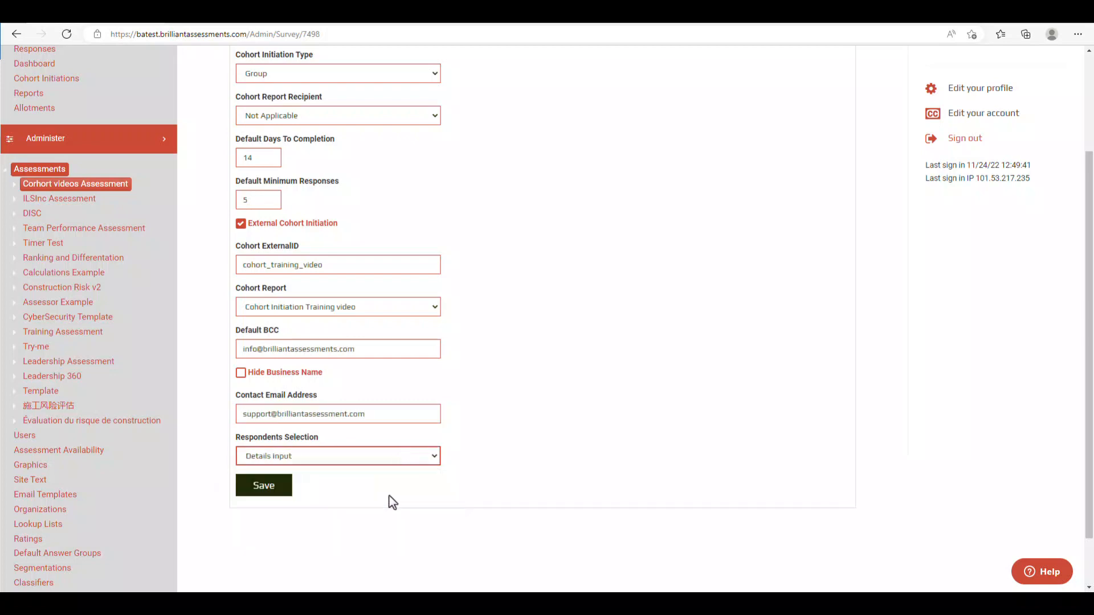
left_click(264, 489)
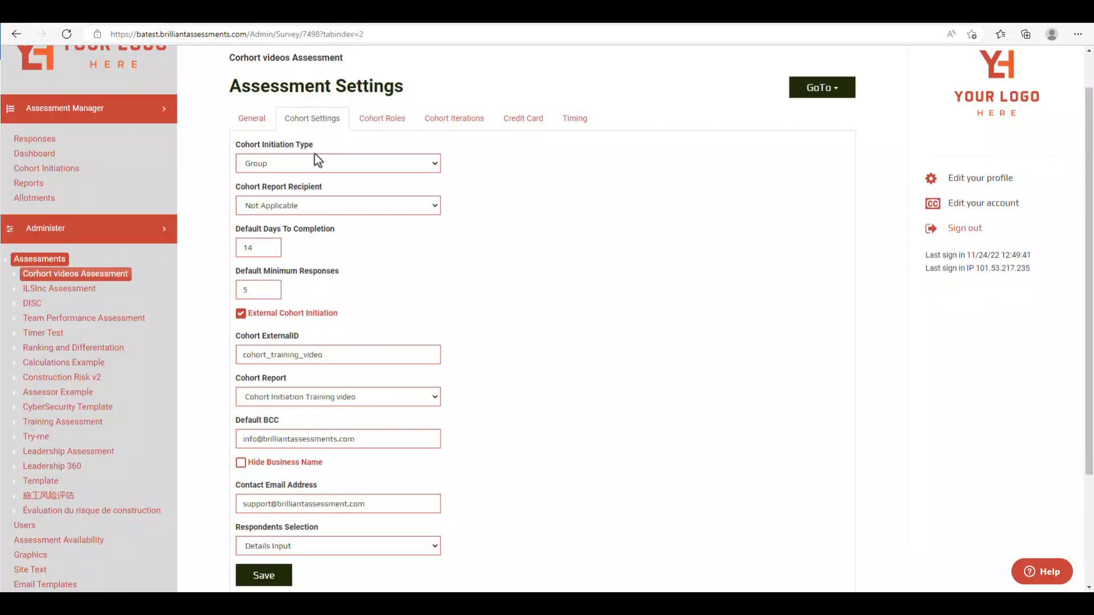
left_click(389, 127)
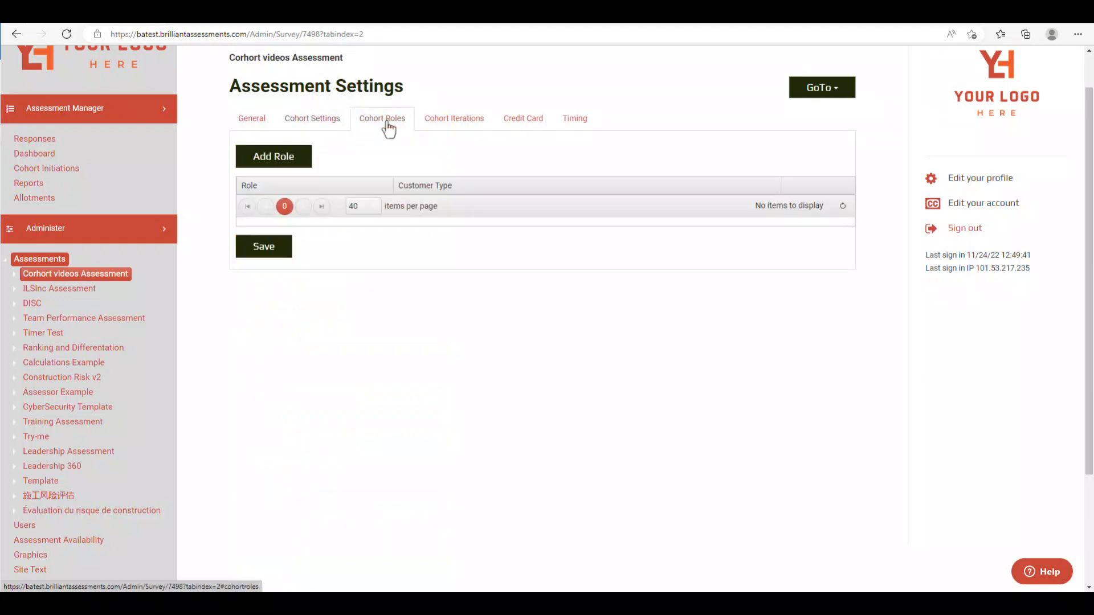
left_click(296, 163)
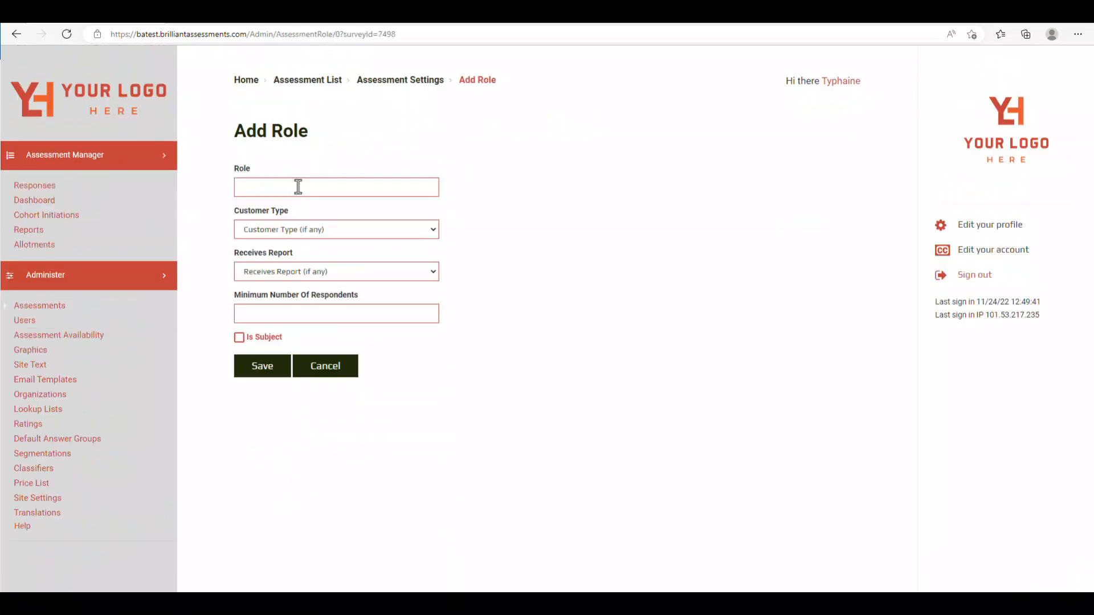
left_click(298, 187)
type("Team M")
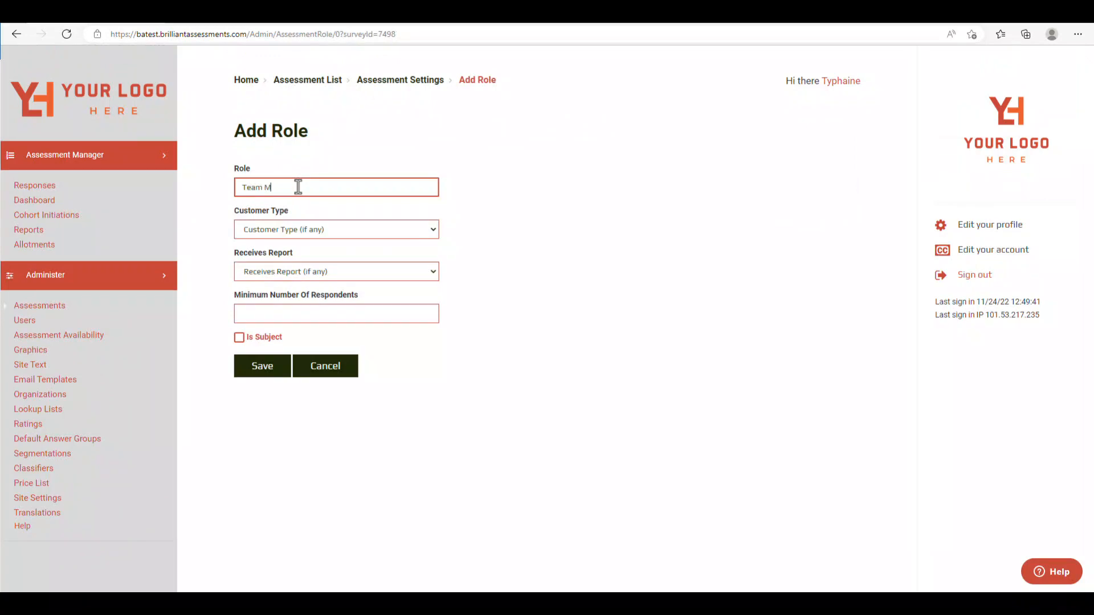
type("ember")
left_click(365, 313)
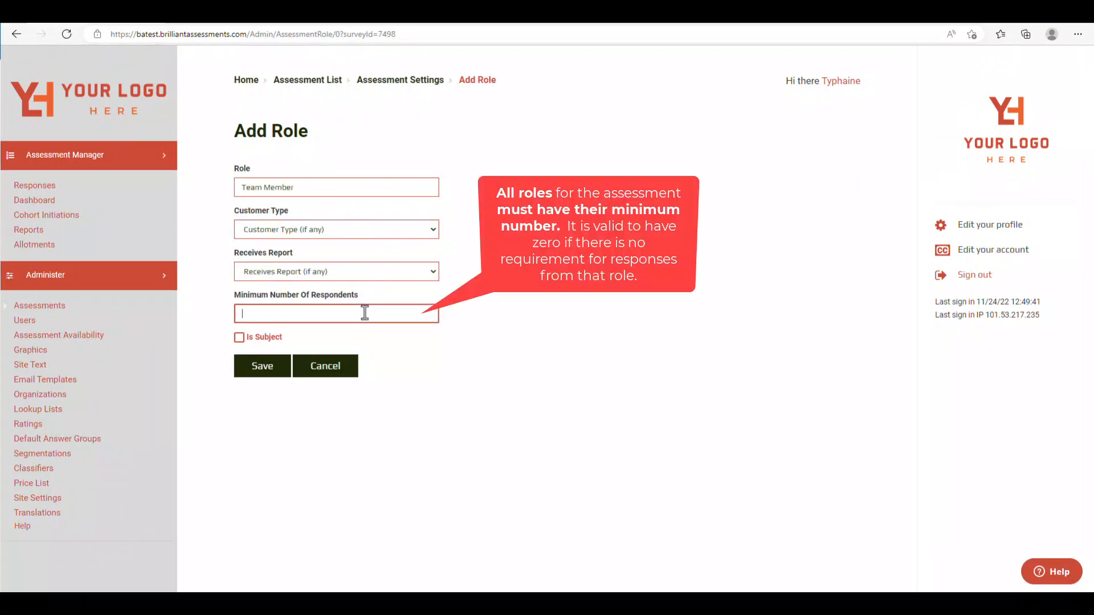
type("1")
left_click(267, 369)
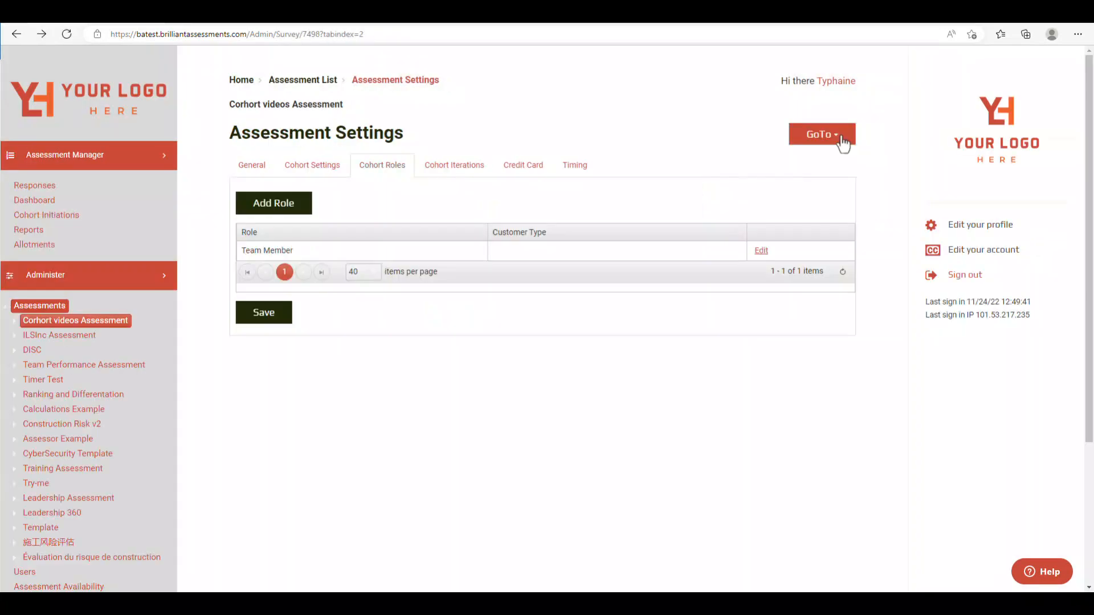
left_click(843, 143)
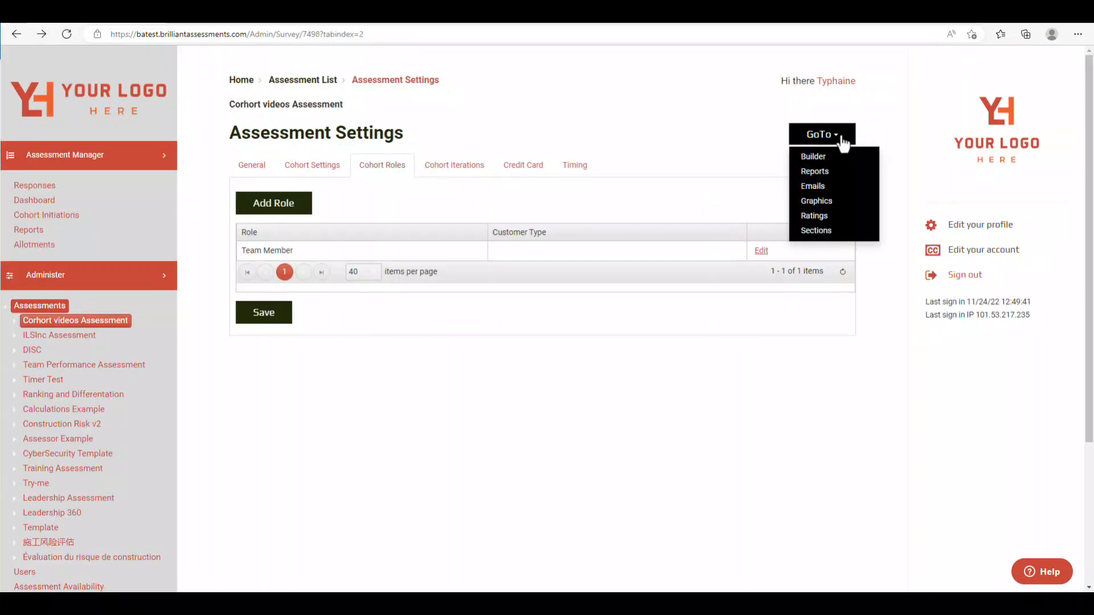
key("Down")
key("Down")
key("Down")
key("Return")
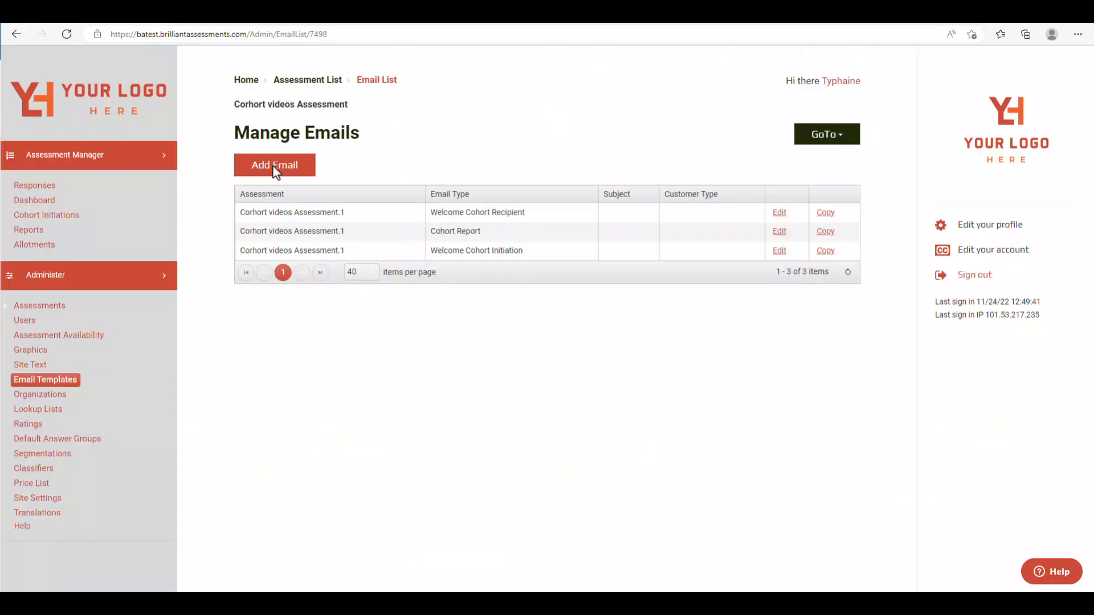
- Add a Welcome Cohort Recipient email, subject 'Welcome to your cohort initiation', with a body containing the cohort link
left_click(274, 167)
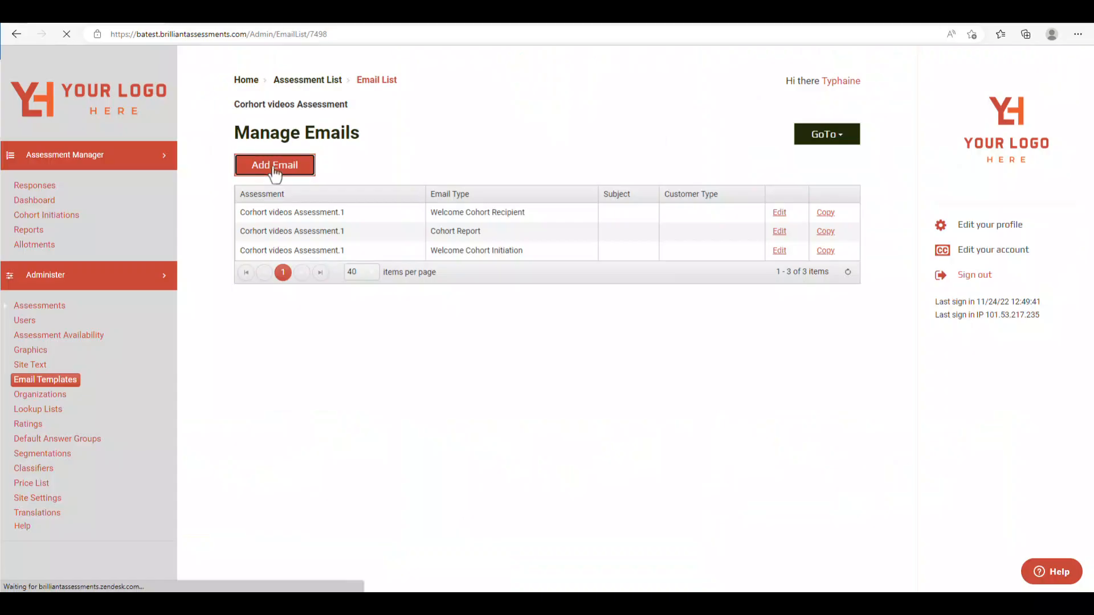
left_click(282, 231)
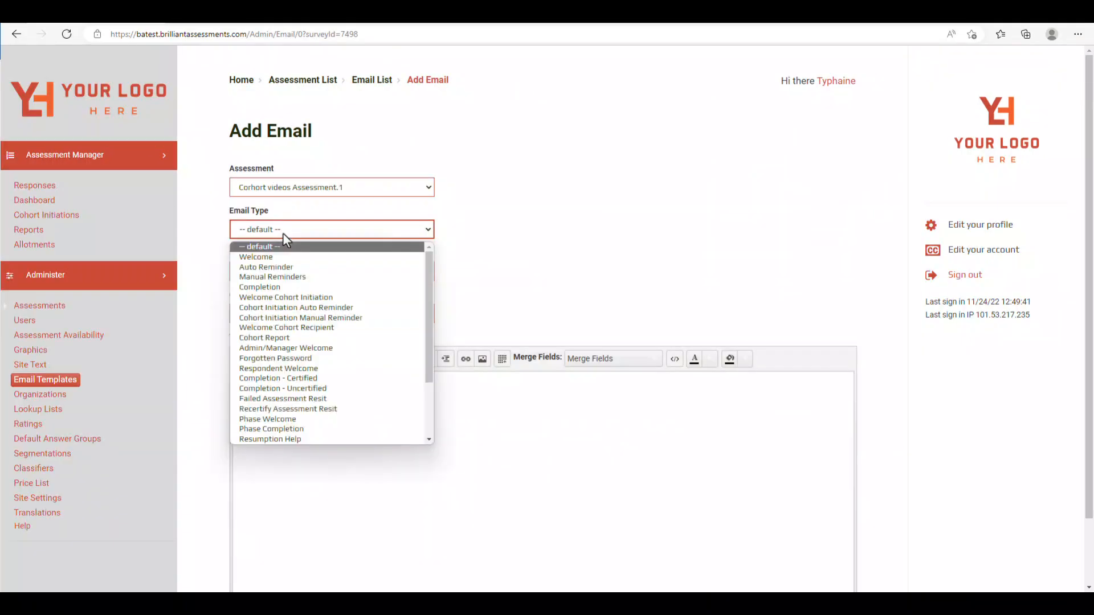
left_click(286, 328)
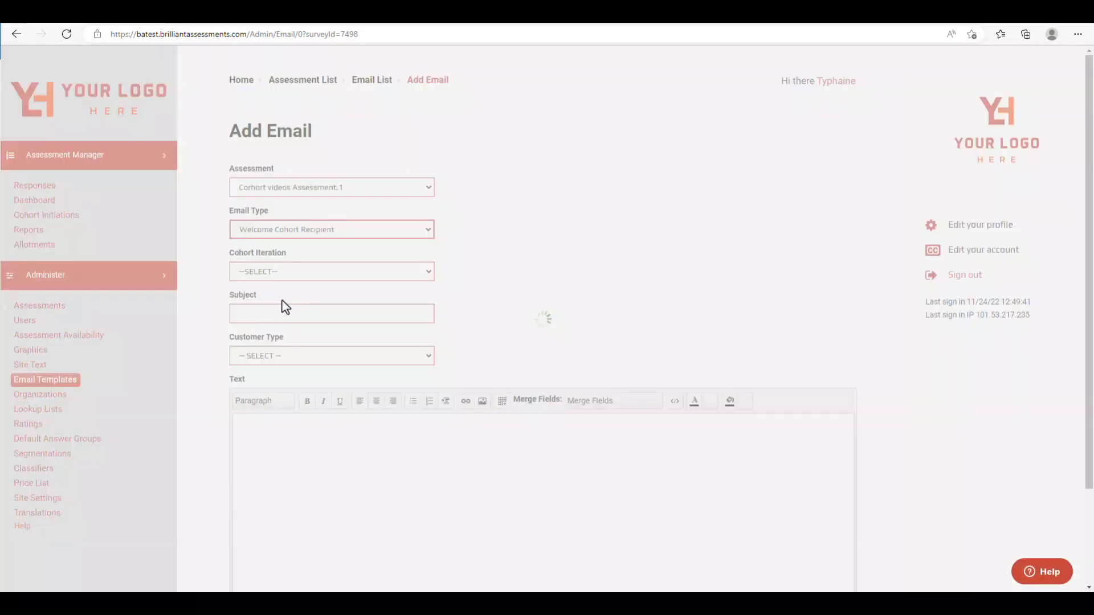
left_click(279, 313)
type("Welcome to your cohort initiation")
left_click(416, 446)
type("Hi {FirstName} {LastName}, Please complete this assessment of the Leaders in the {Subject} Team. It would be great if you could complete this assessment by {CompletionDate} Please use the below link to start.  If you get interrupted you can return using the same link. {CohortLink} Thanks! The Brilliant Team.")
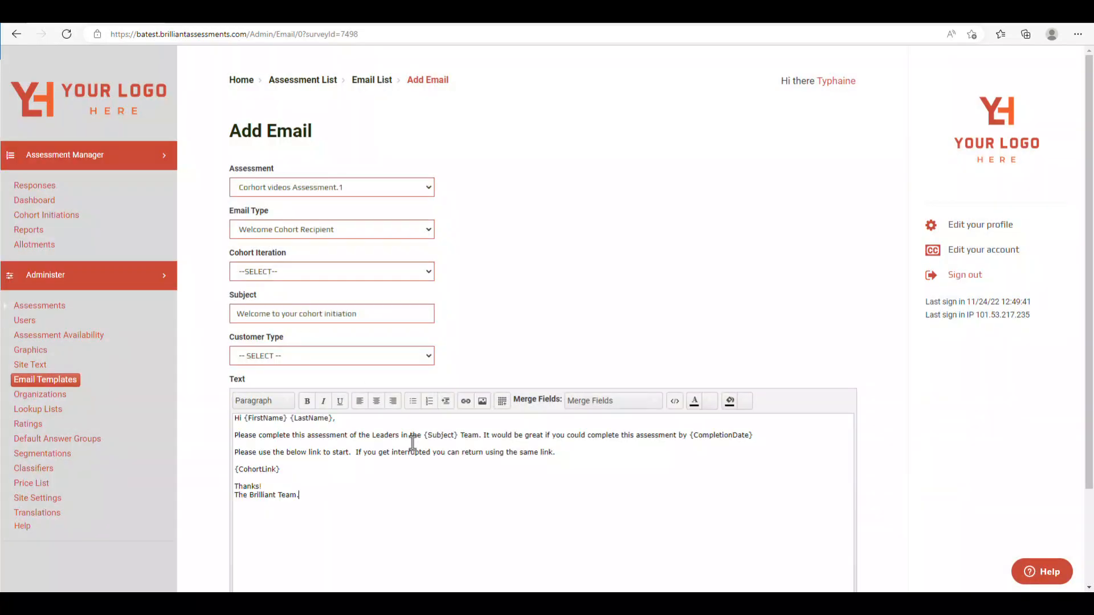
scroll(413, 443, "down", 3)
scroll(253, 560, "up", 1)
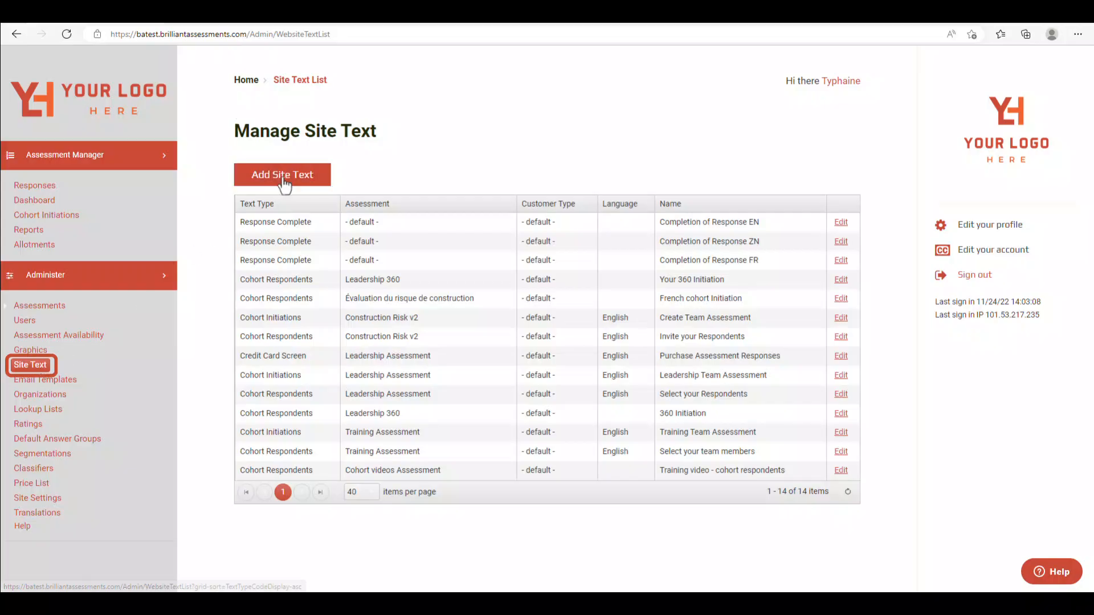
- Start a site text named 'Training video - cohort respondents', English, with text type Cohort Respondents
left_click(285, 180)
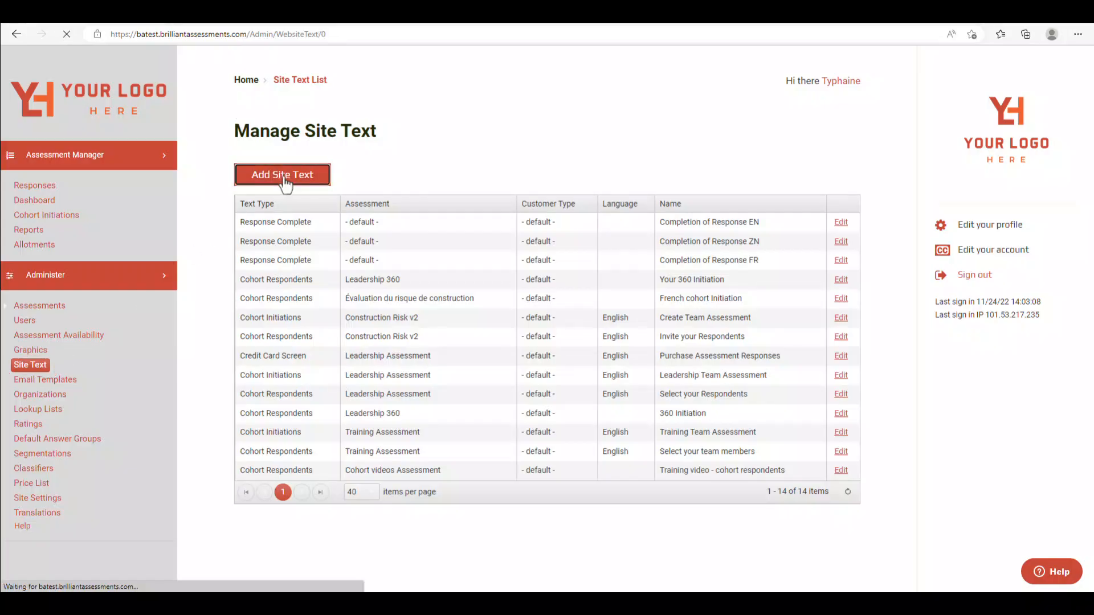
left_click(286, 187)
type("Training video - cohort respondents")
left_click(297, 228)
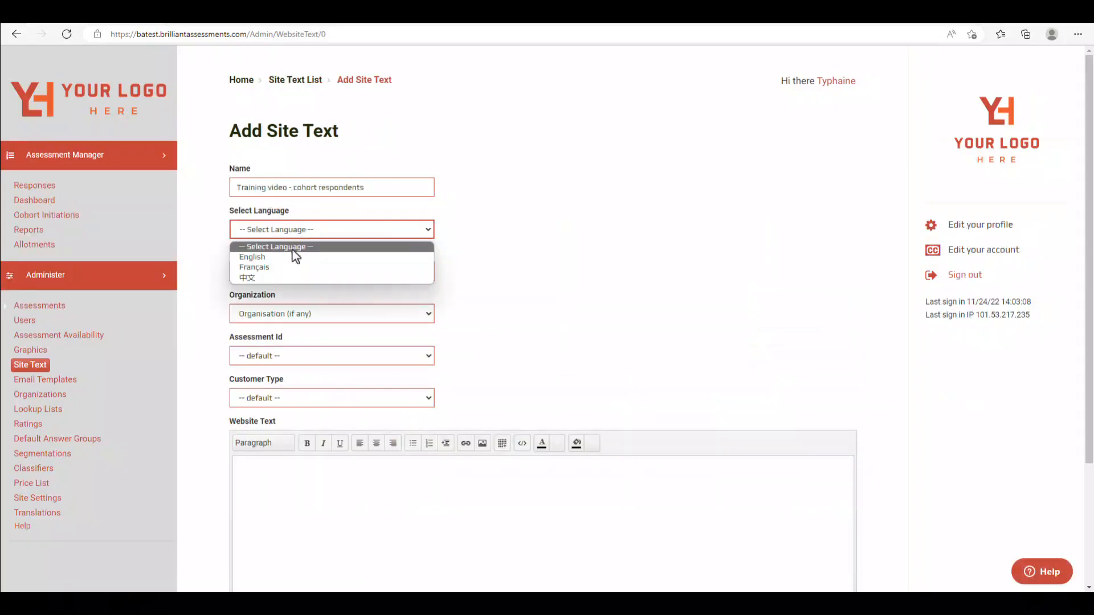
left_click(296, 255)
left_click(320, 273)
left_click(314, 329)
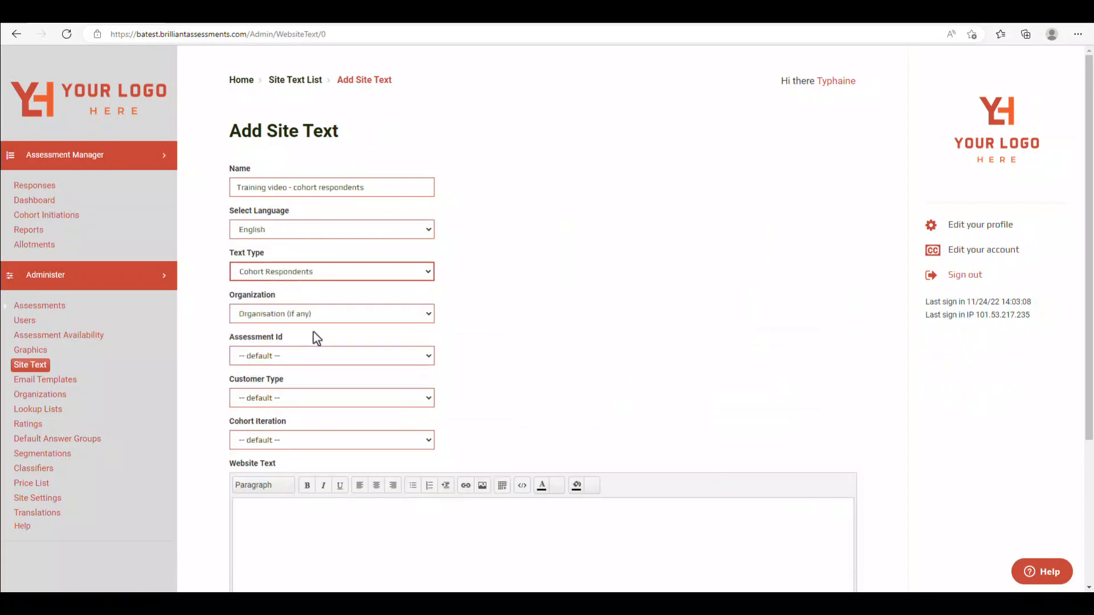
- Tie the site text to Cohort videos Assessment, paste the respondent instructions, and save it
left_click(317, 357)
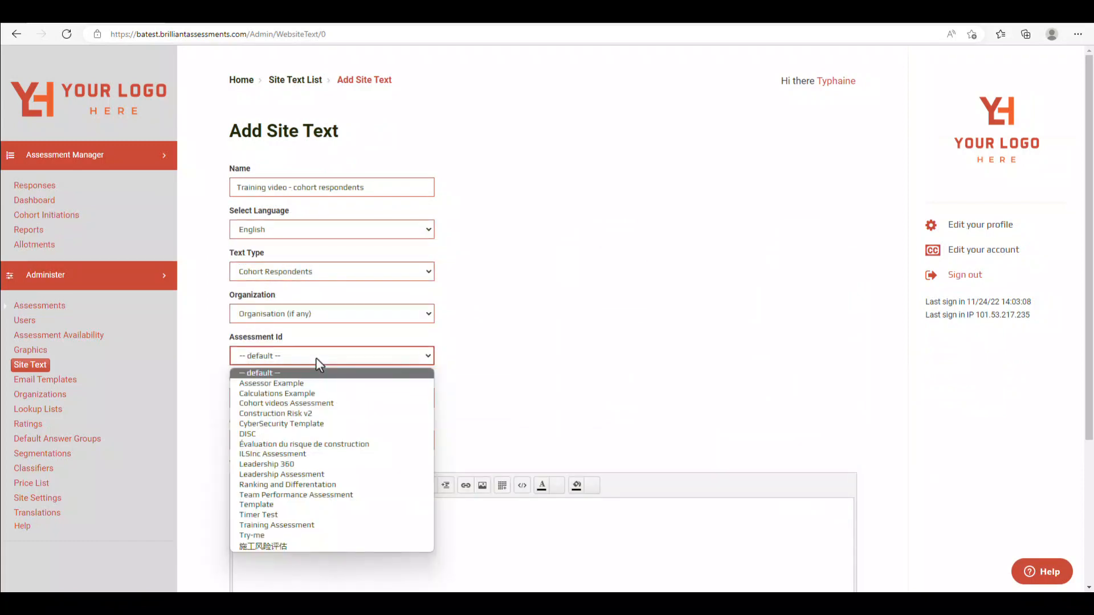
left_click(315, 403)
left_click(464, 532)
key("ctrl+v")
scroll(542, 547, "down", 4)
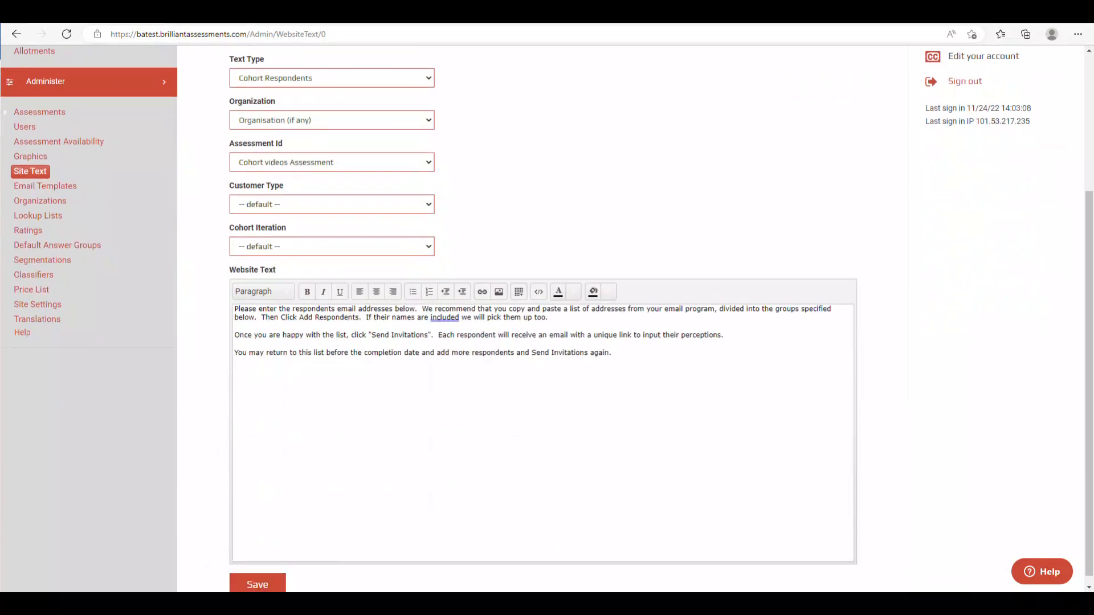
left_click(254, 584)
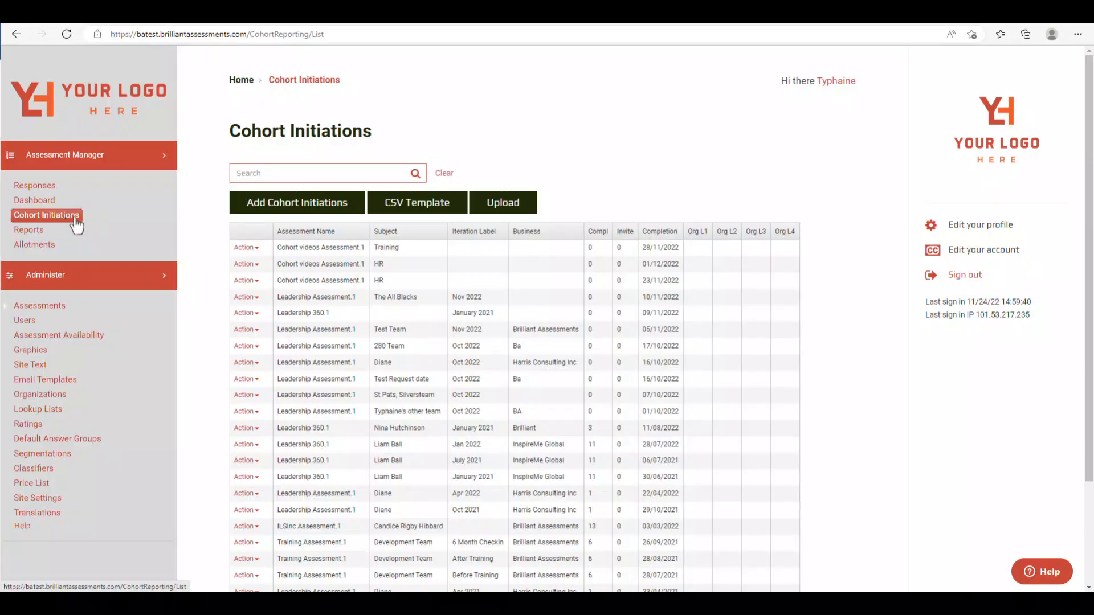
- Start a cohort initiation for Cohort videos Assessment.1 using the Cohort Initiation Training video report
left_click(283, 211)
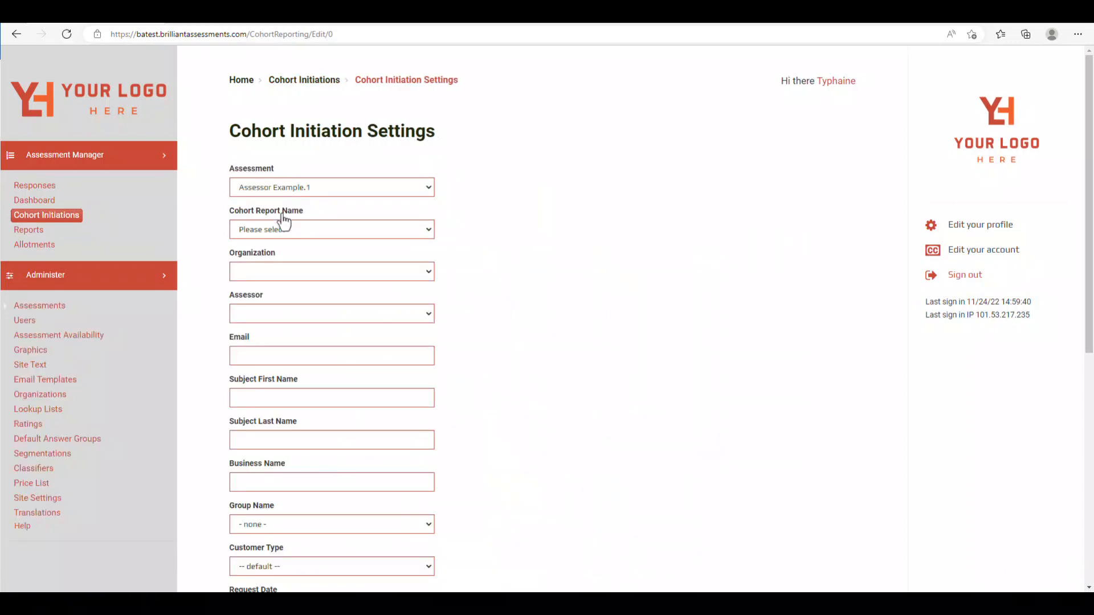
left_click(319, 188)
left_click(323, 215)
left_click(322, 230)
left_click(323, 267)
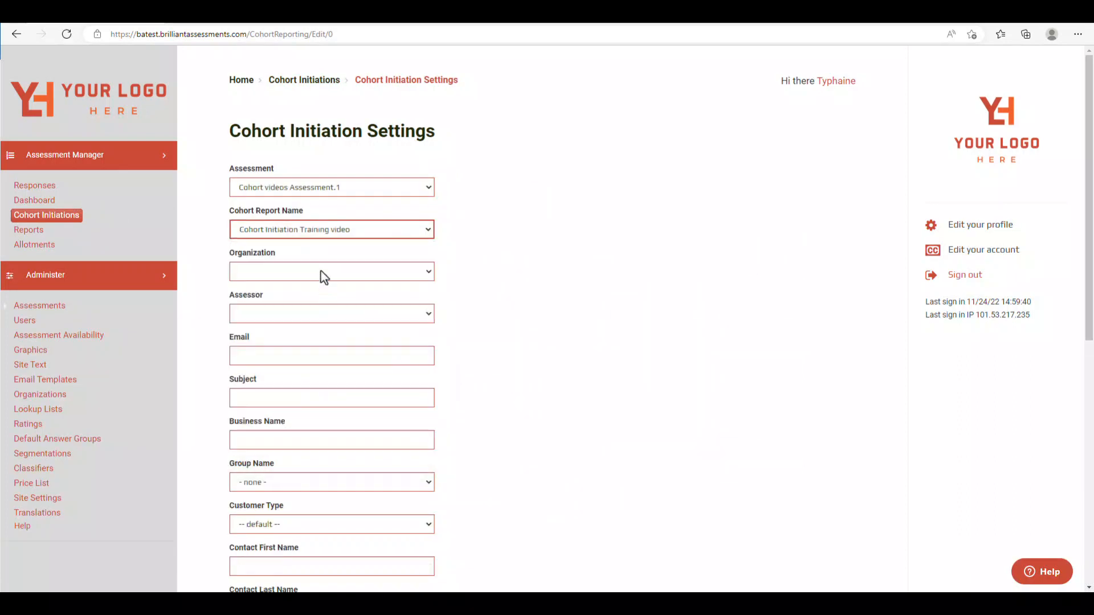
- Enter the contact e-mail and subject 'Brilliant Assessments Team', then save the cohort initiation
left_click(305, 356)
left_click(259, 400)
type("Brillian")
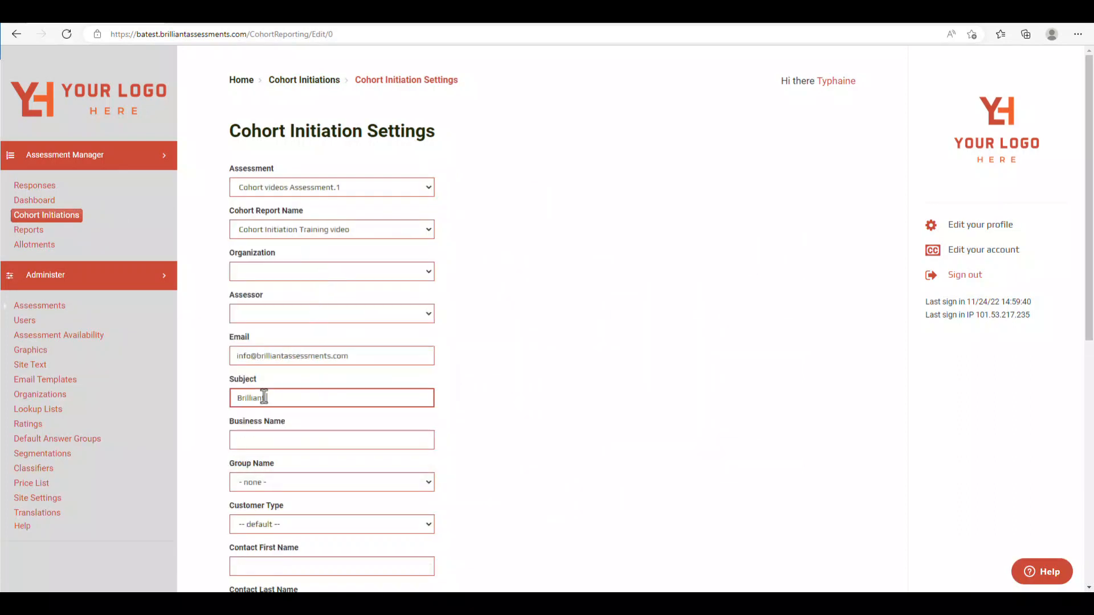
type("t Assessments Team")
left_click(270, 440)
scroll(270, 440, "down", 2)
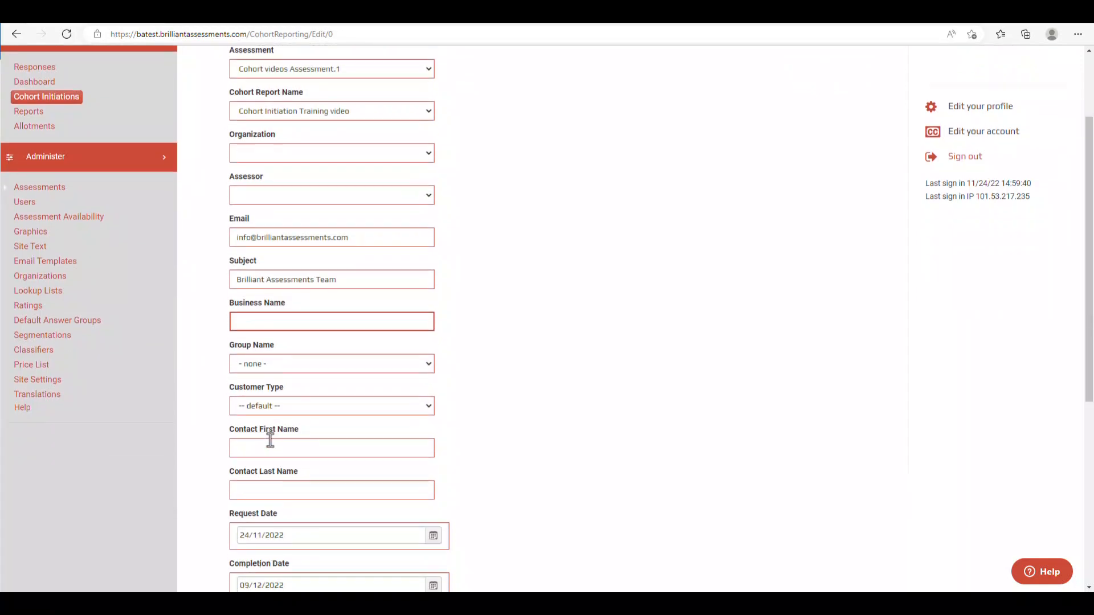
scroll(269, 439, "down", 6)
left_click(258, 575)
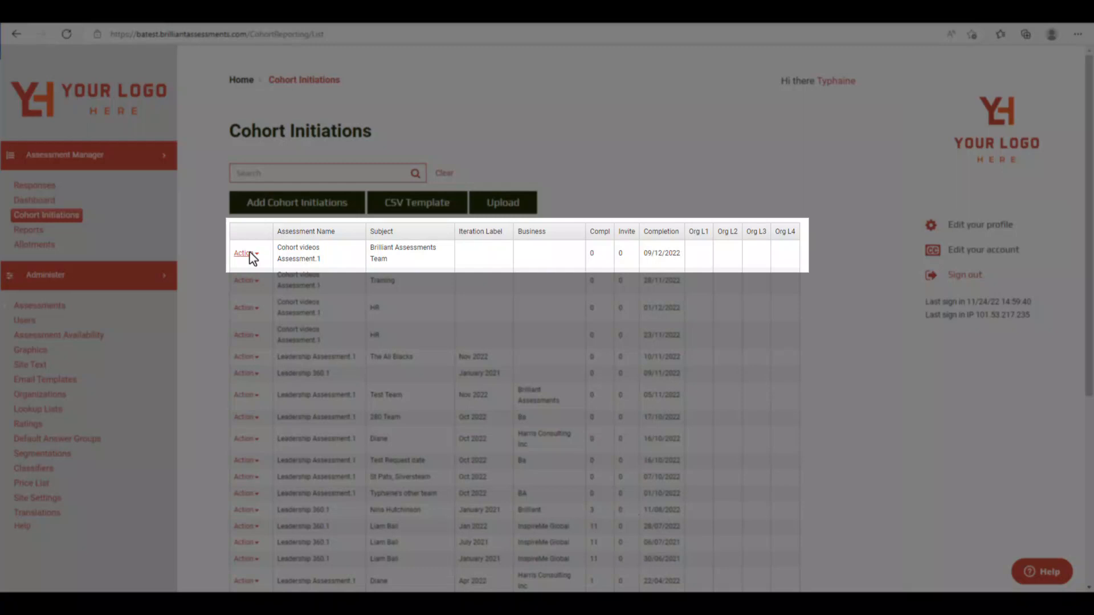
- Add a respondent to the new cohort with their e-mail, first and last name, and the Team Member role
left_click(251, 255)
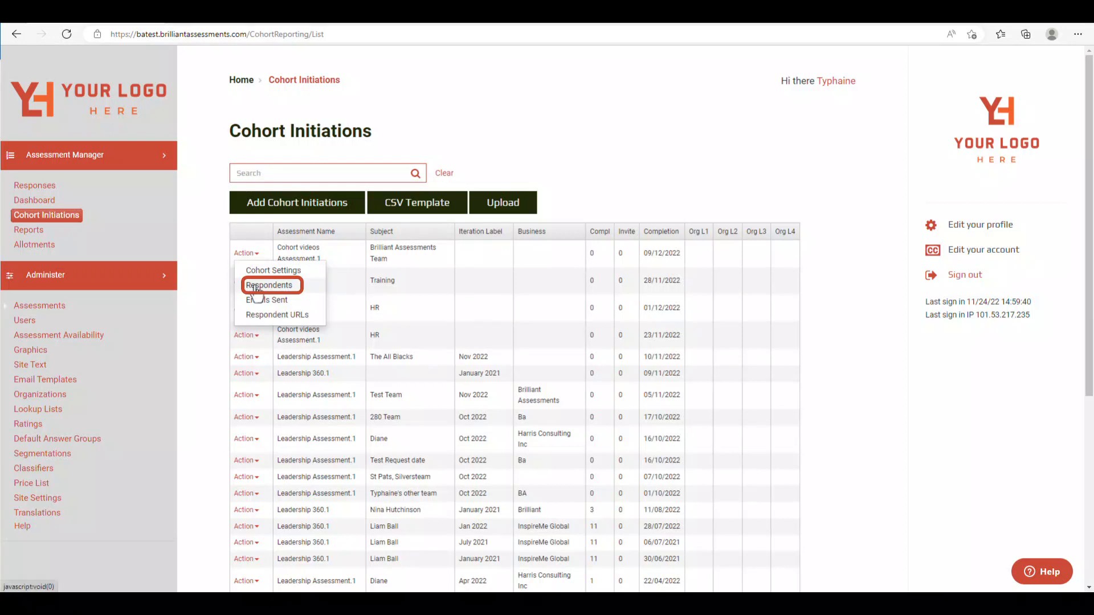
left_click(256, 286)
left_click(285, 178)
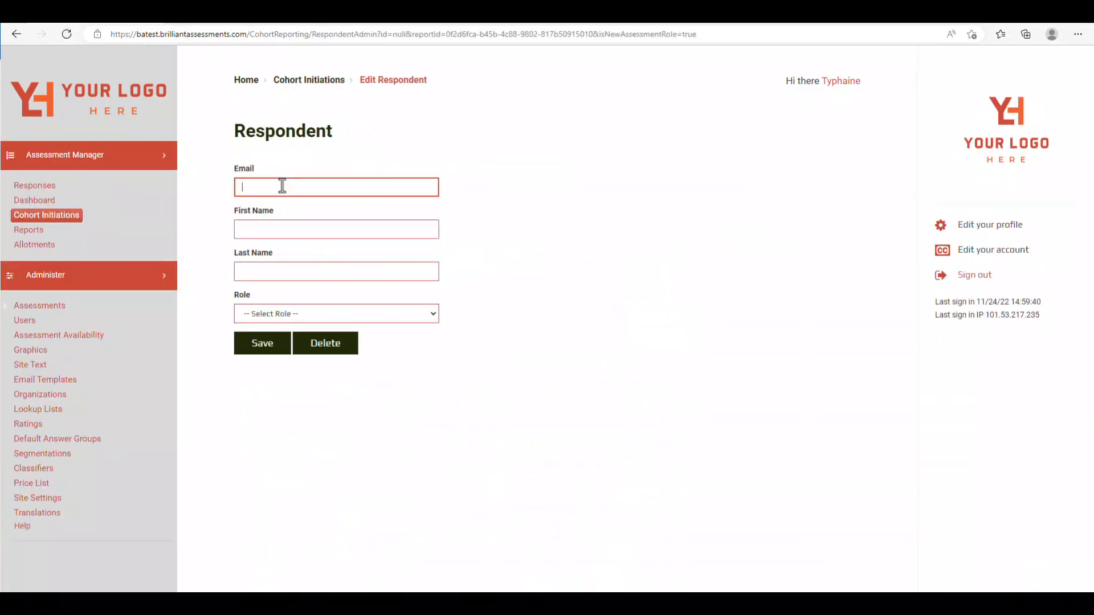
key("ctrl+v")
left_click(279, 228)
key("Tab")
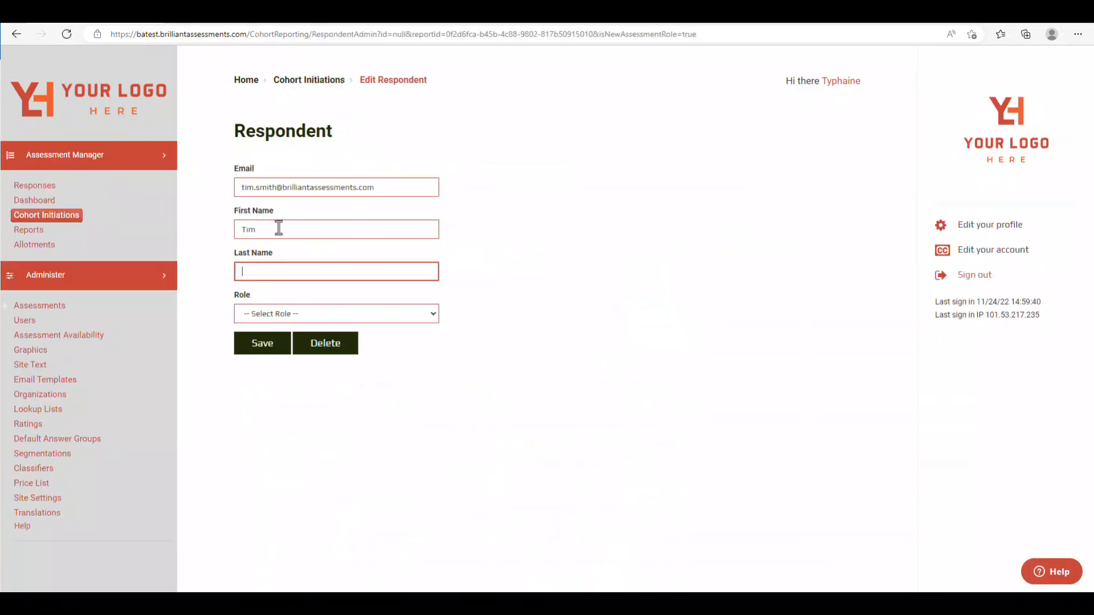
left_click(268, 315)
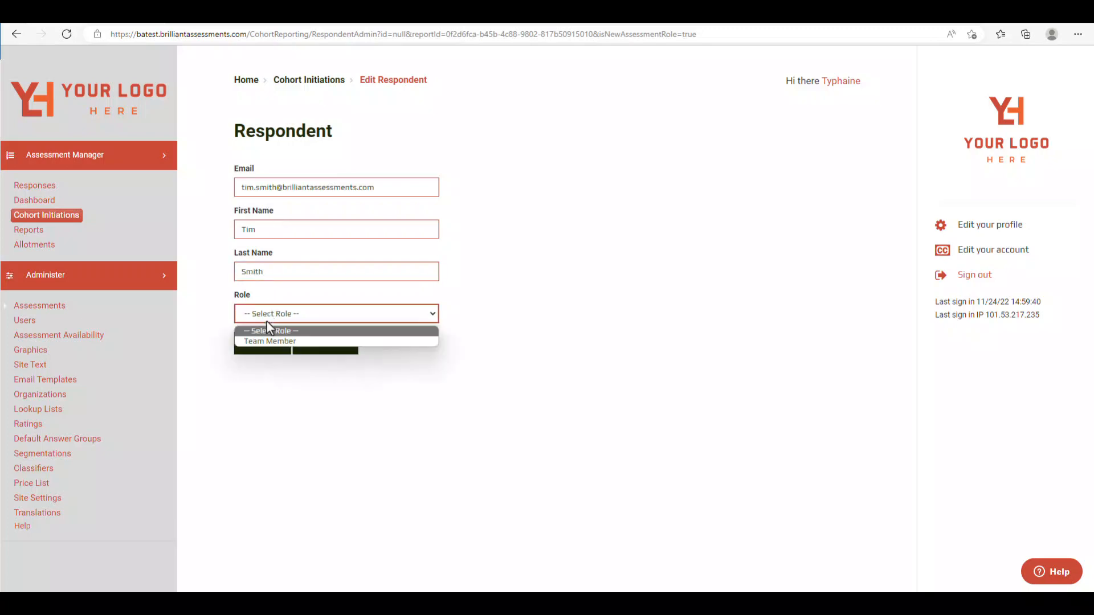
left_click(269, 340)
left_click(267, 341)
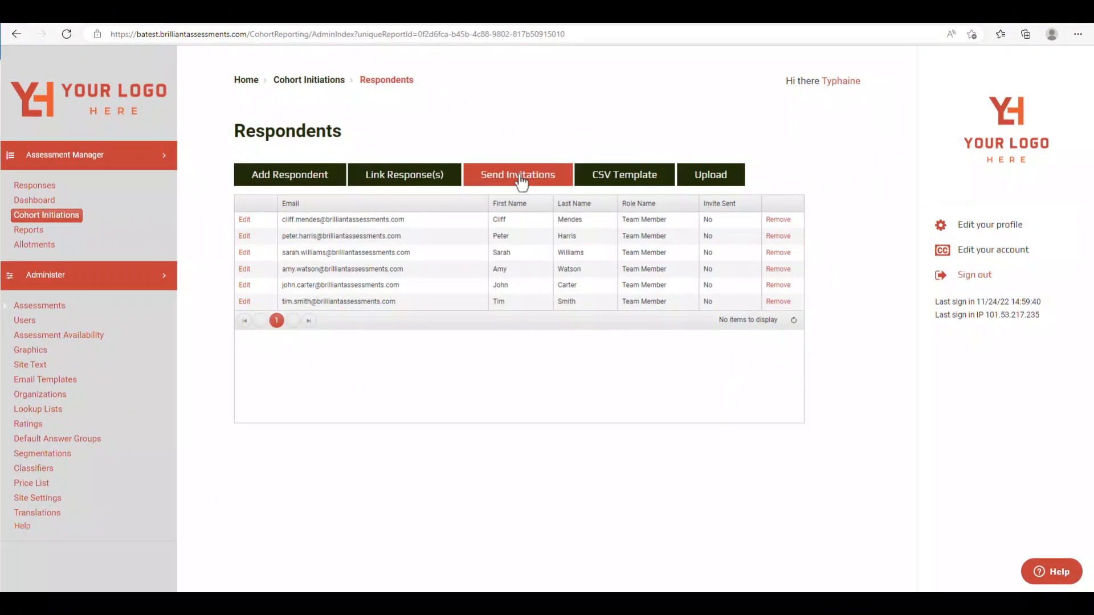
- Send and confirm invitations to all six respondents, then go to the responses list
left_click(521, 181)
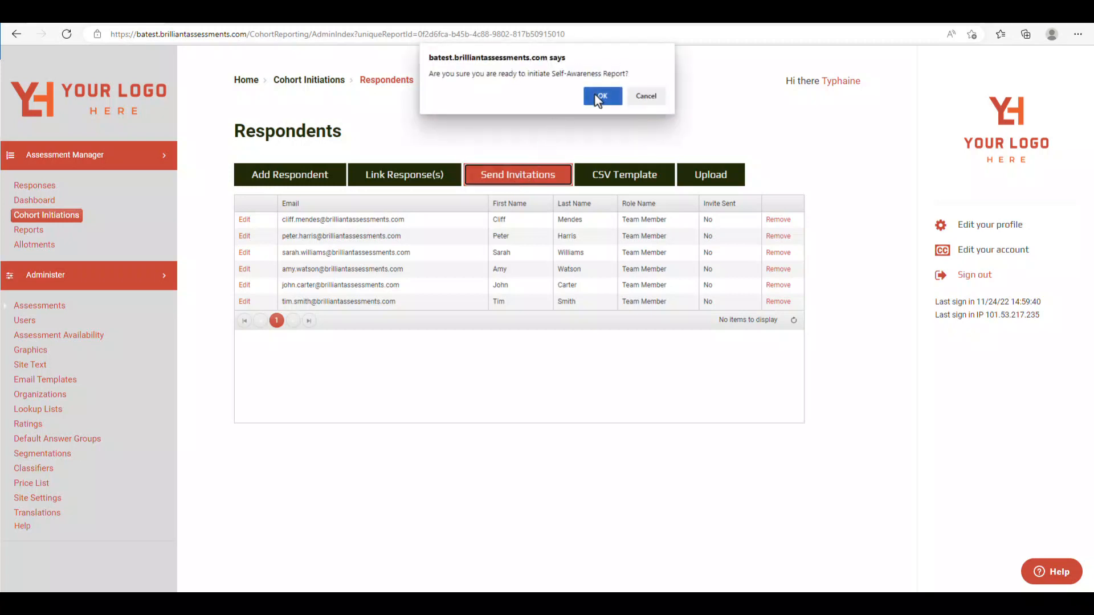
left_click(597, 98)
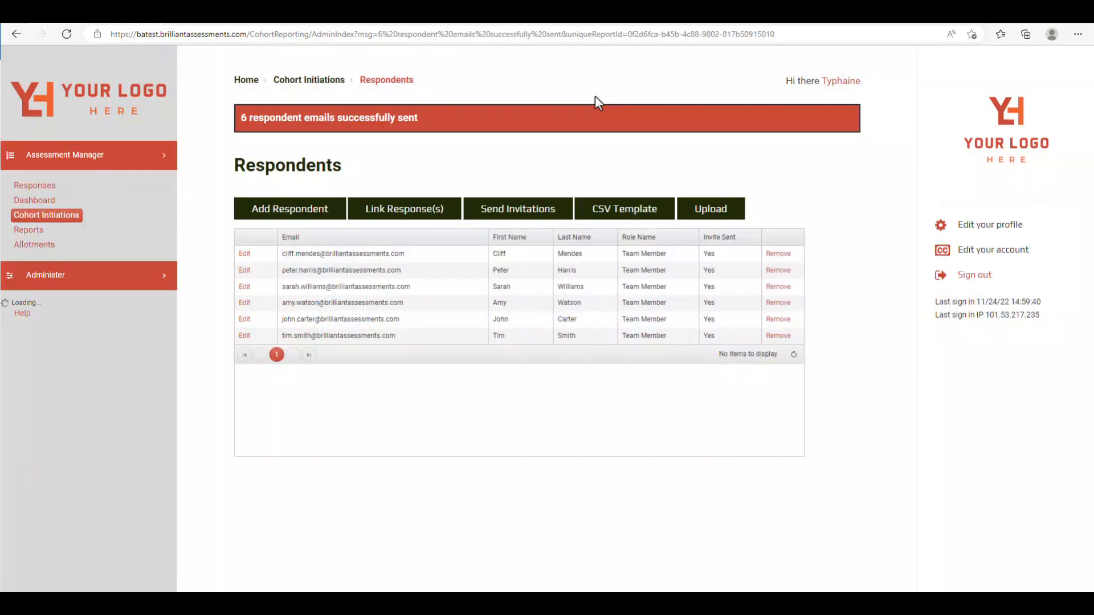
left_click(48, 187)
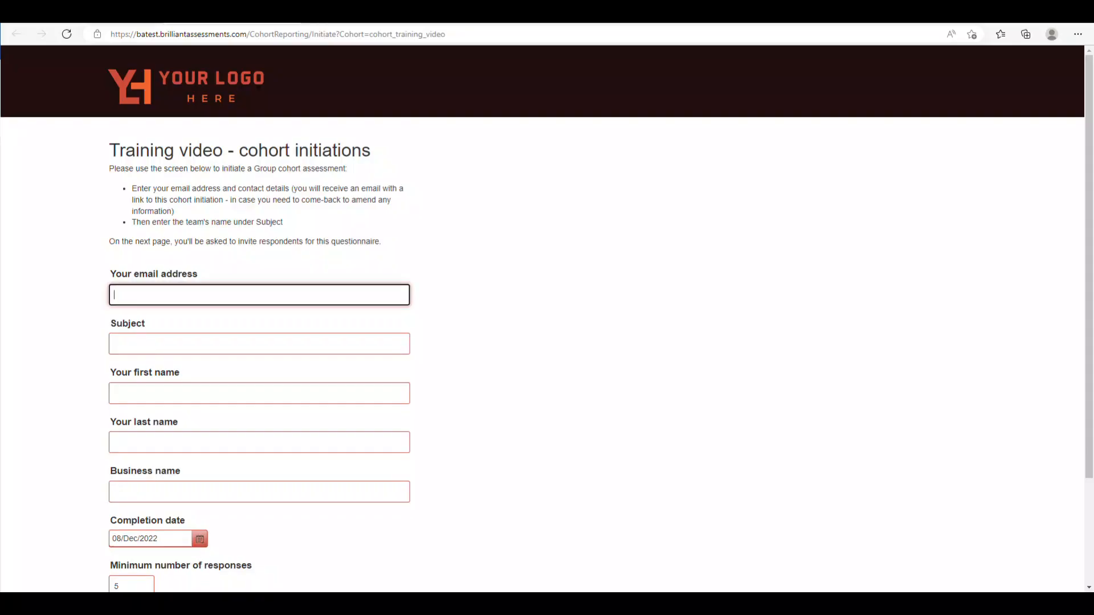
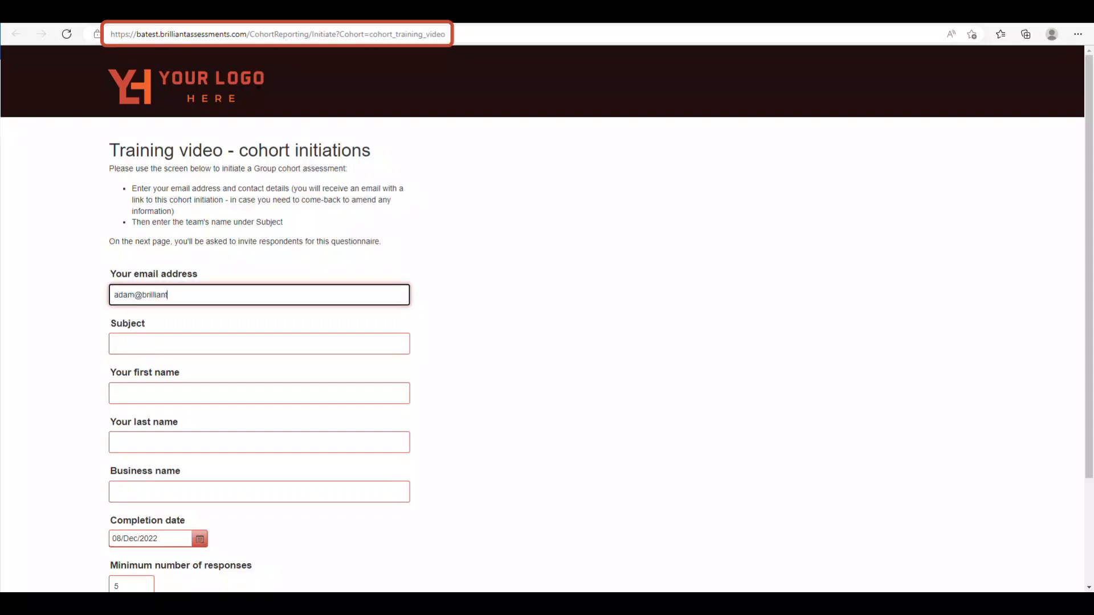
- Submit the initiation form with the contact's e-mail, subject 'Brilliant Assessments team', full name and business BA
key("Tab")
type("Brilliant Asses")
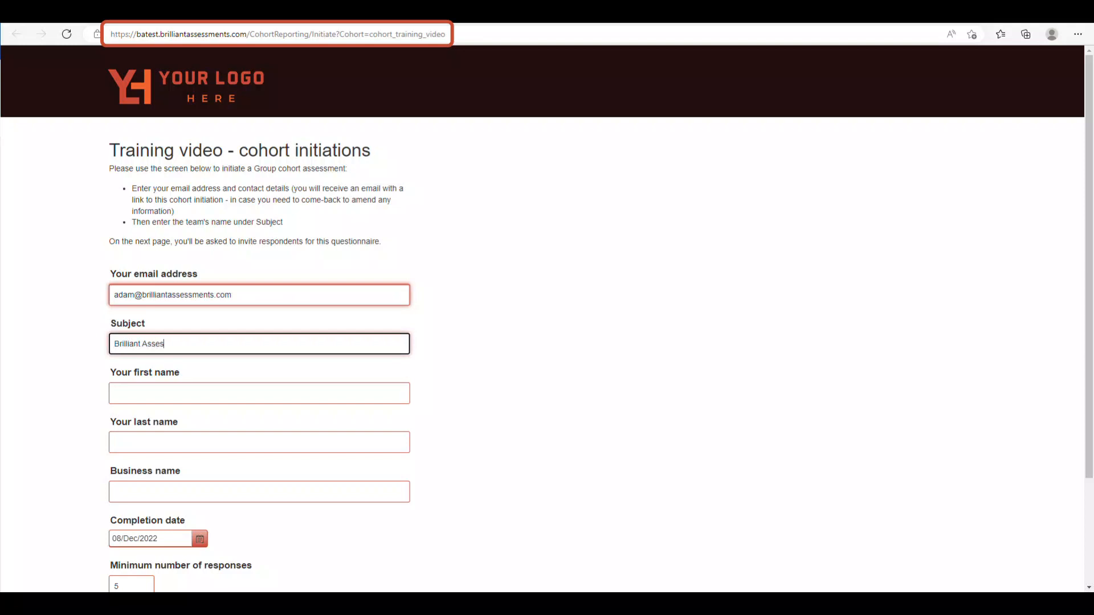
type("sments team")
key("Tab")
key("Tab")
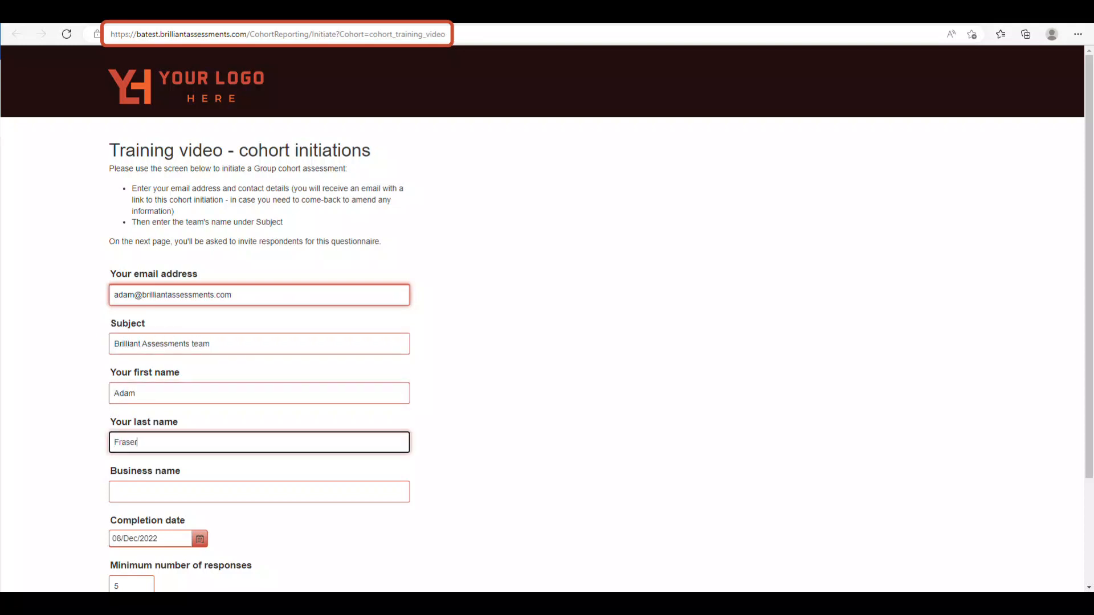
key("Tab")
type("BA")
scroll(547, 319, "down", 1)
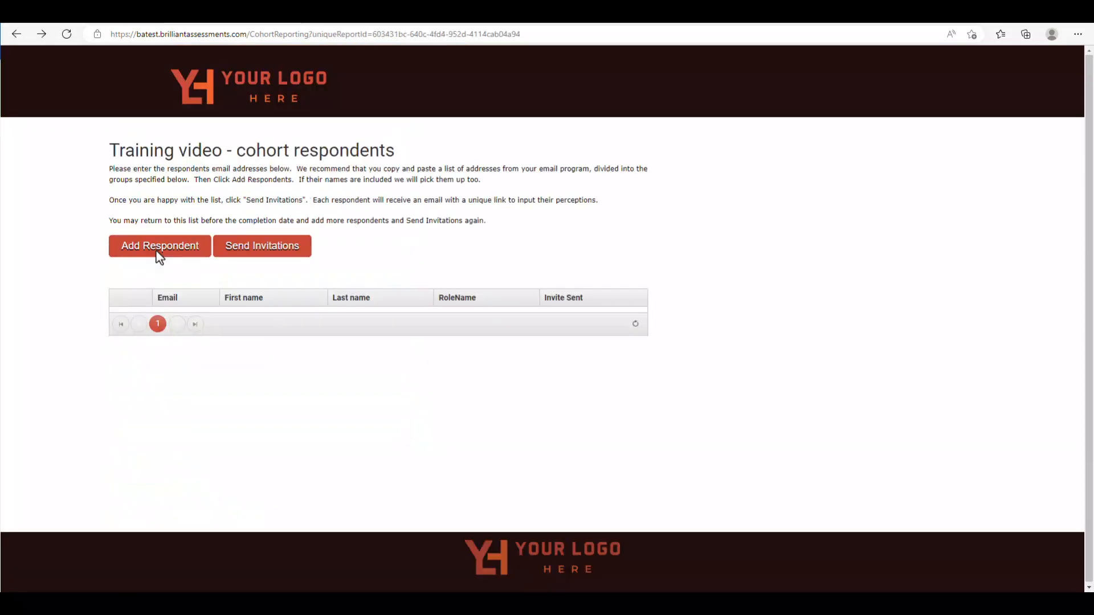
left_click(156, 257)
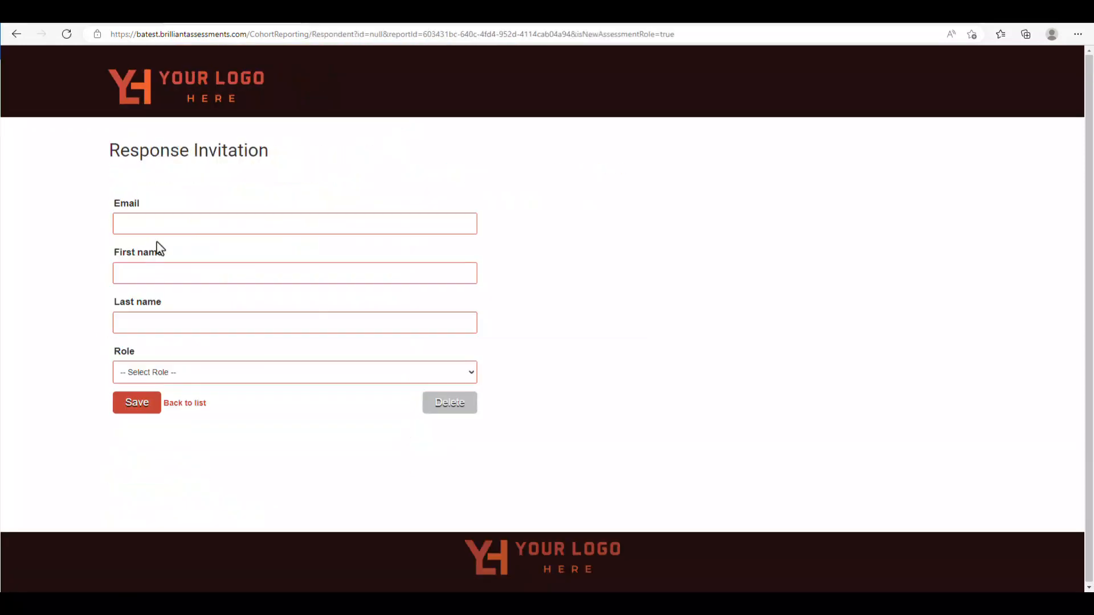
- Add a Team Member respondent with e-mail and name, then send and confirm invitations to all three
left_click(162, 227)
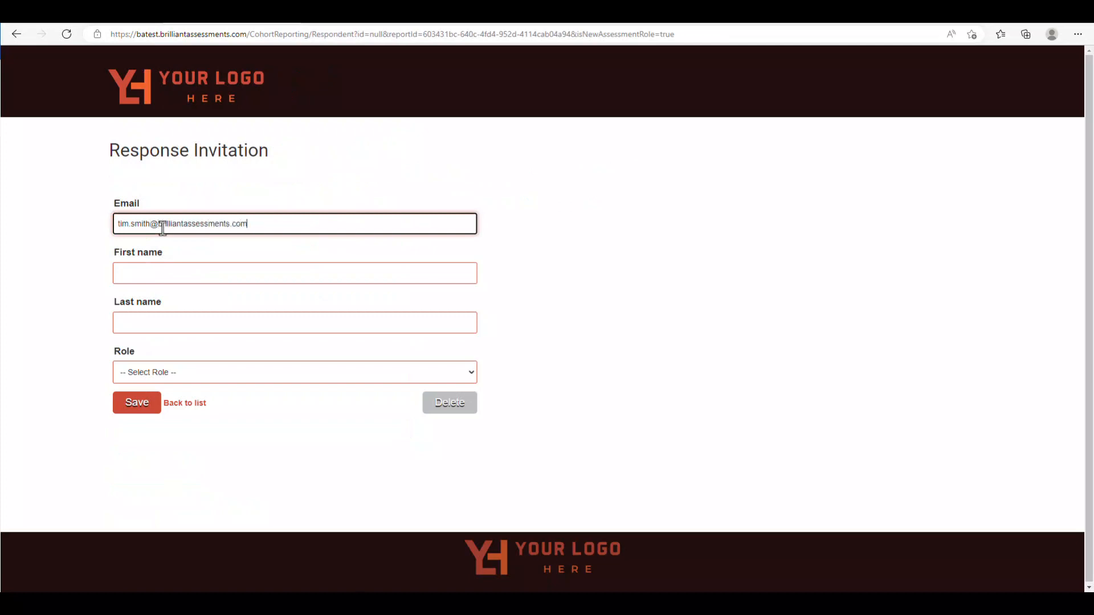
key("Tab")
key("Tab")
left_click(183, 376)
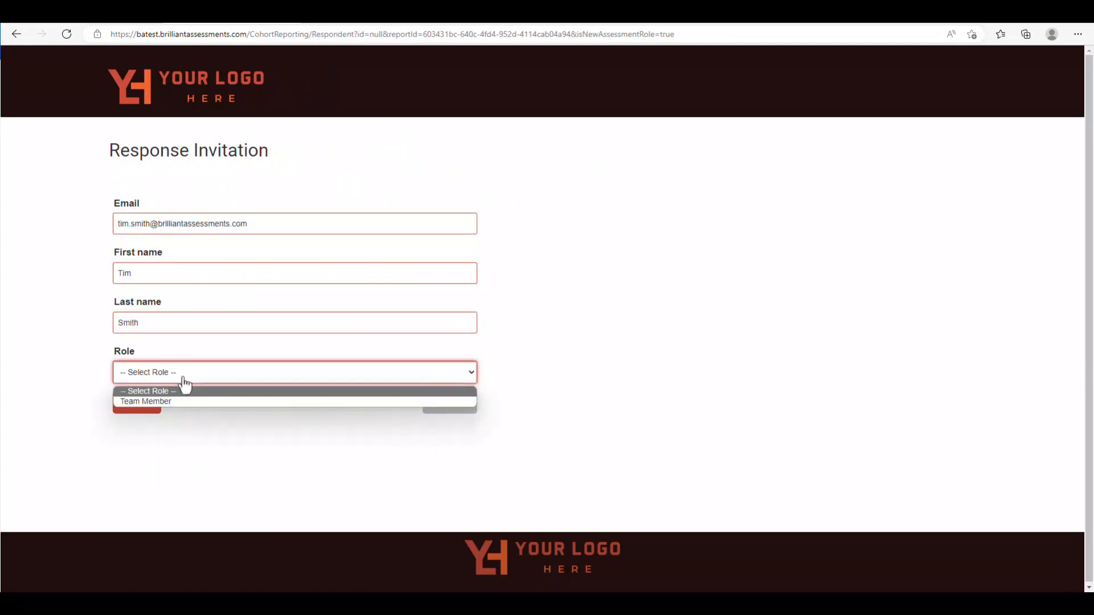
left_click(149, 398)
left_click(140, 408)
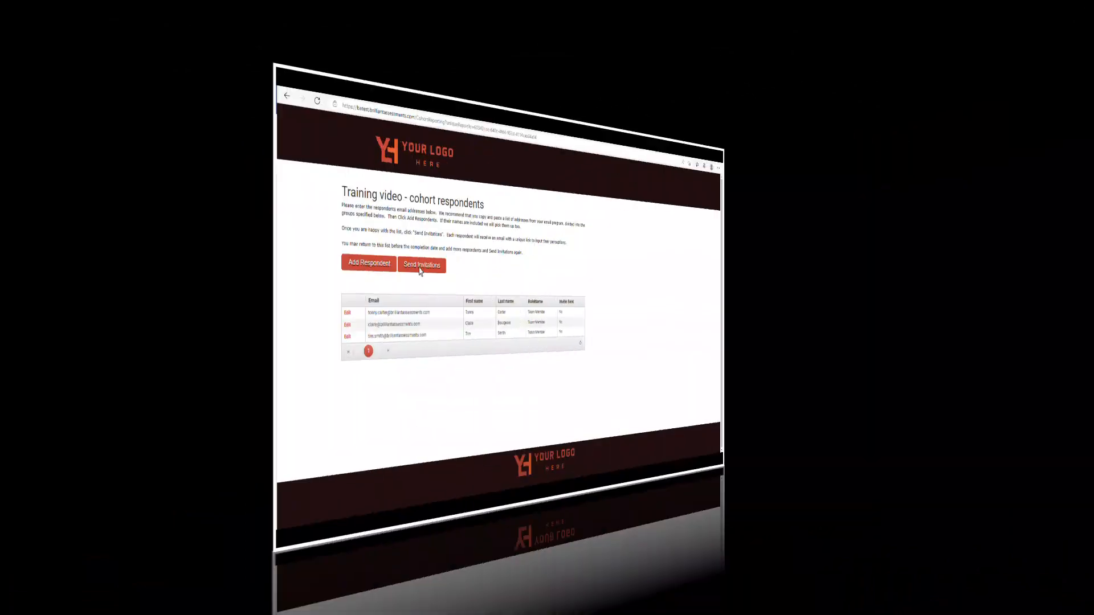
left_click(420, 268)
left_click(602, 95)
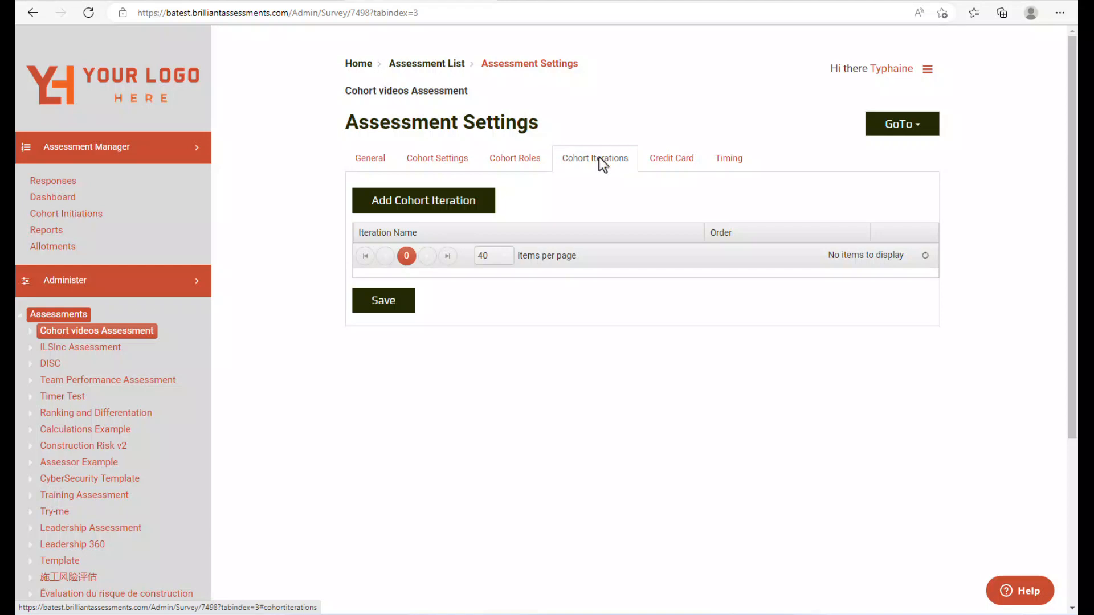
- Start a cohort iteration named iteration1, labelled 'first iteration', with order 1
left_click(432, 205)
left_click(437, 184)
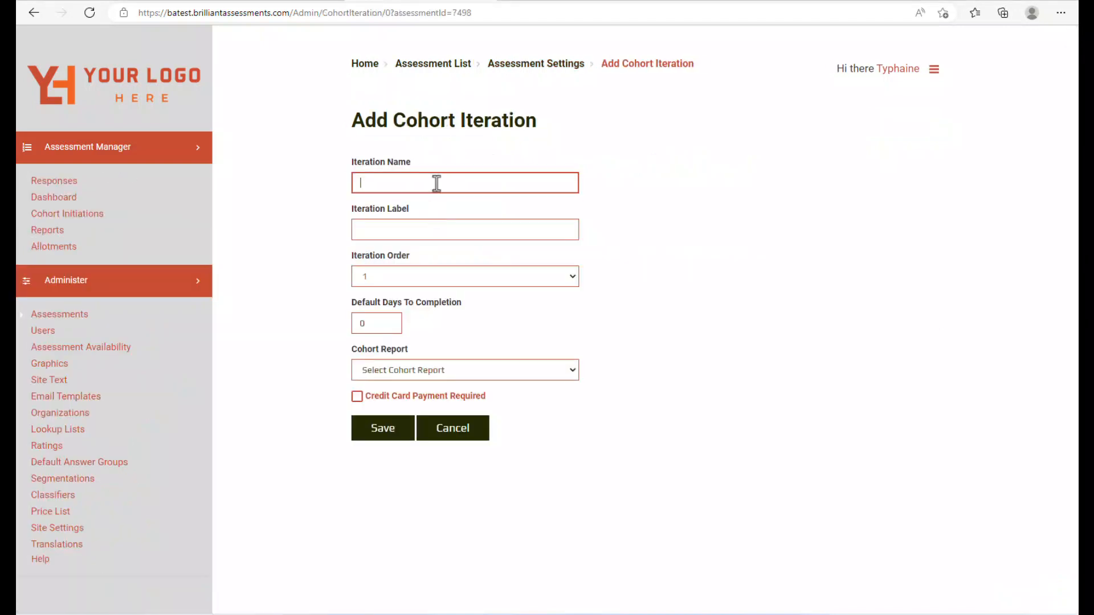
type("iterat")
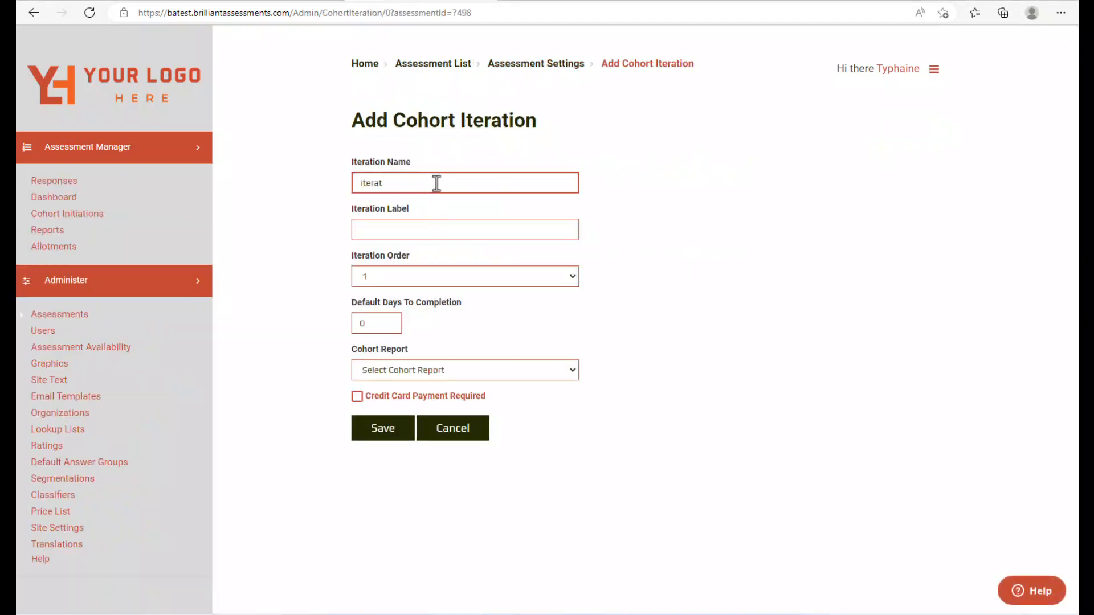
type("ion1")
left_click(422, 233)
type("first")
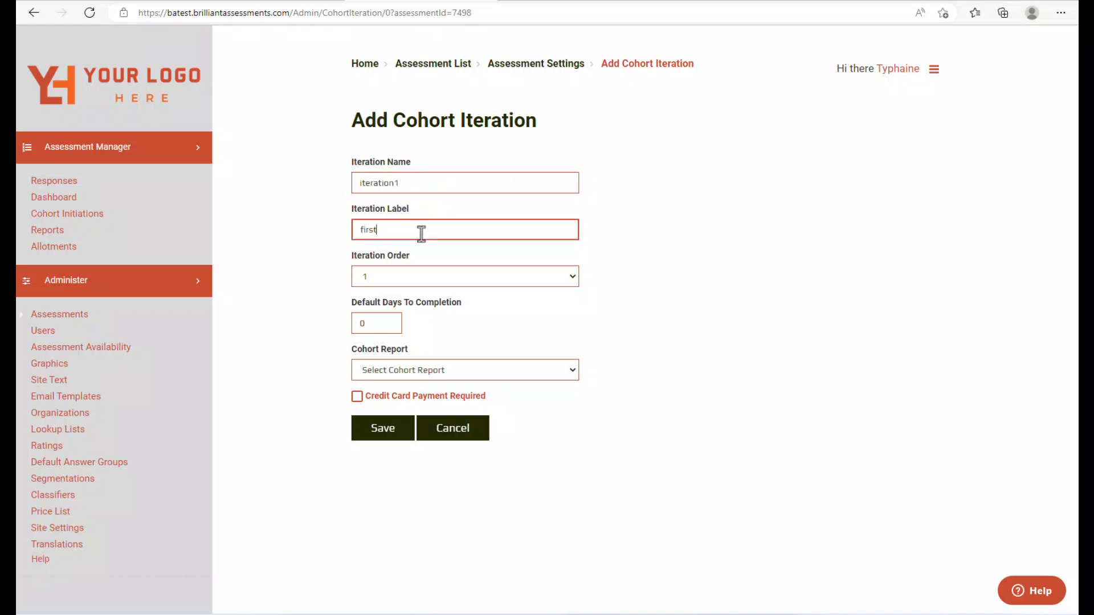
type(" iteration")
left_click(410, 277)
left_click(410, 277)
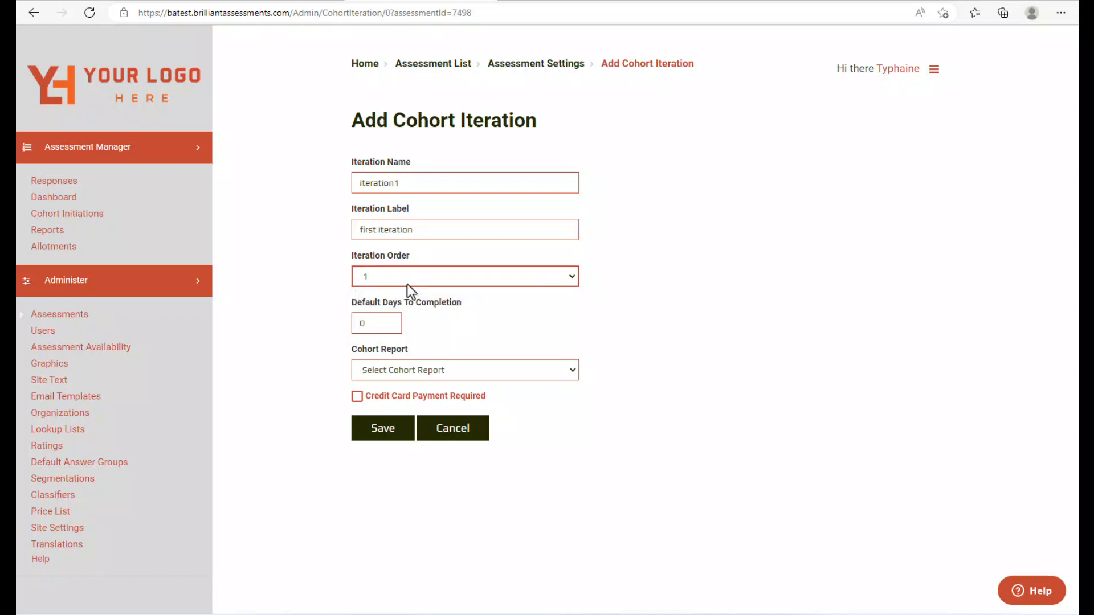
- Set the iteration's default days to completion to 14, link the Cohort Initiation Training video report, and save
left_click(367, 325)
key("BackSpace")
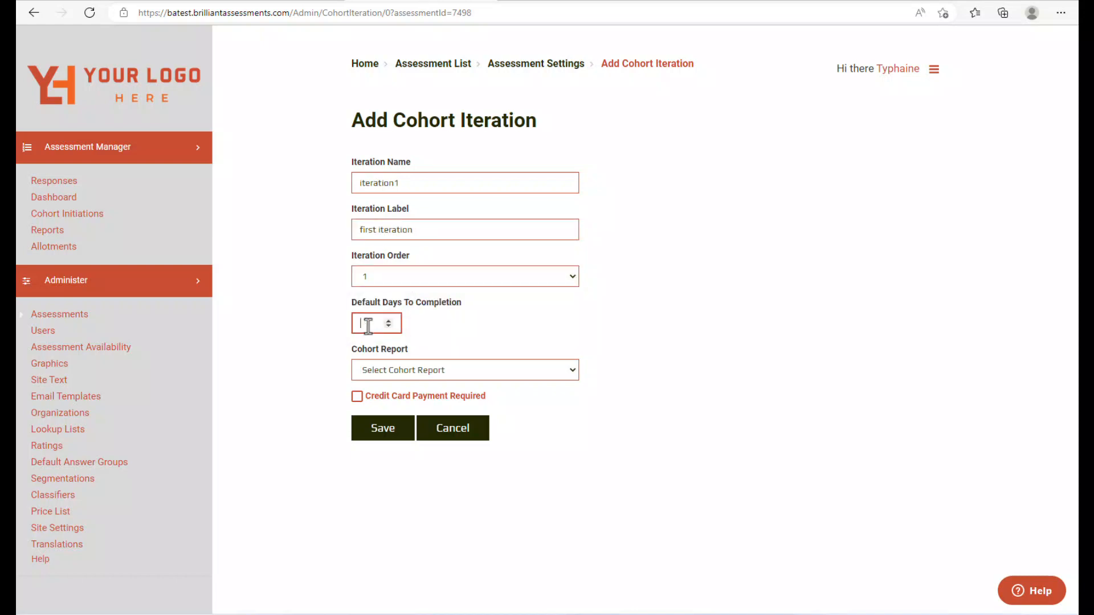
type("14")
left_click(531, 371)
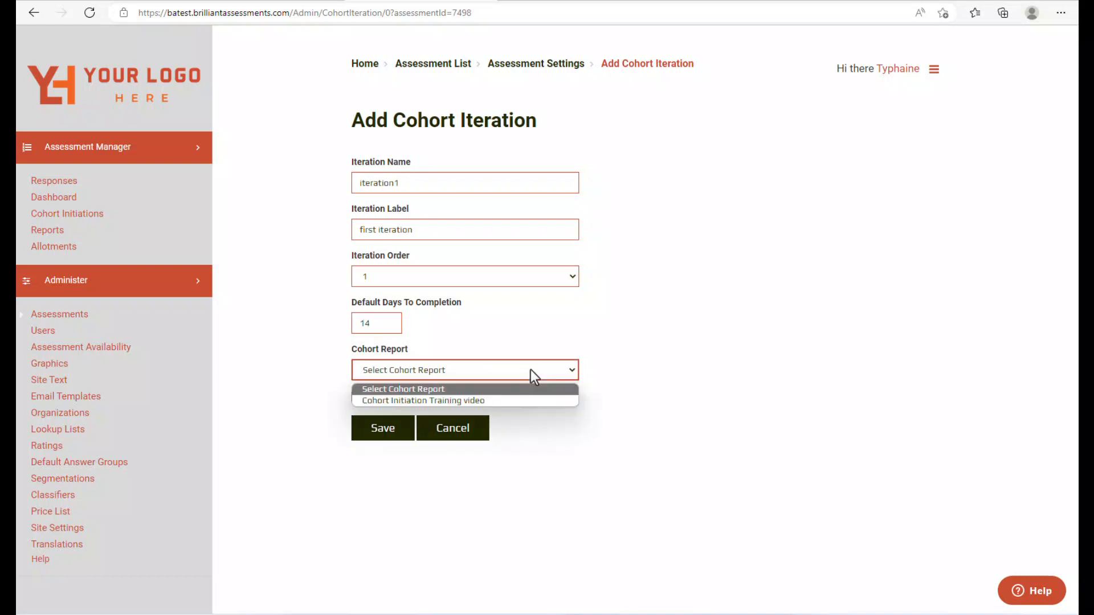
left_click(524, 402)
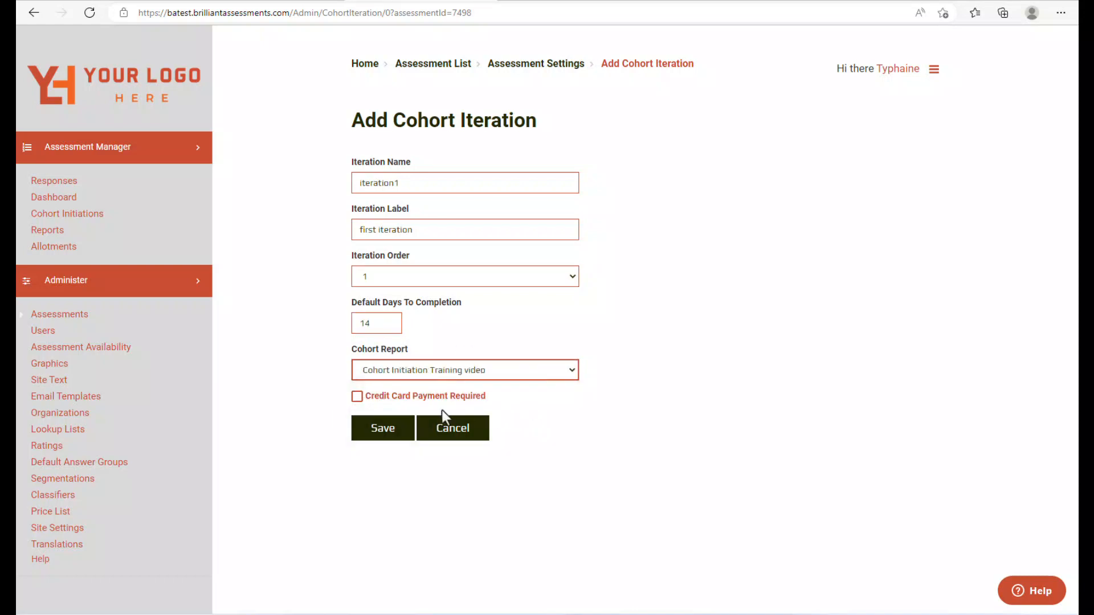
left_click(390, 438)
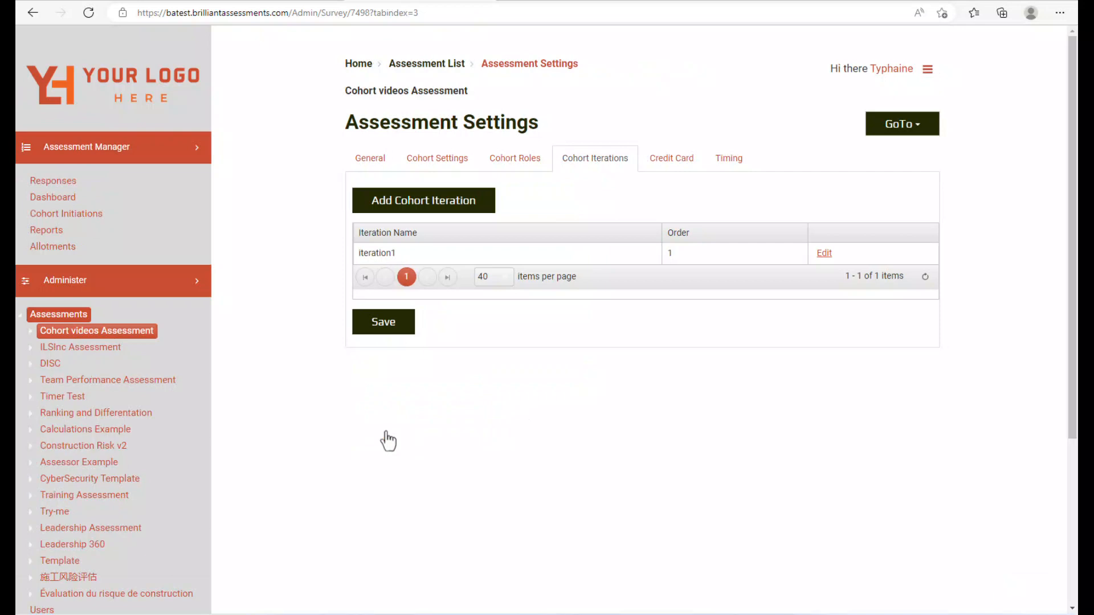
- Add a Repeating cohort iteration starting 30 days after the Previous Iteration Creation Date
left_click(442, 210)
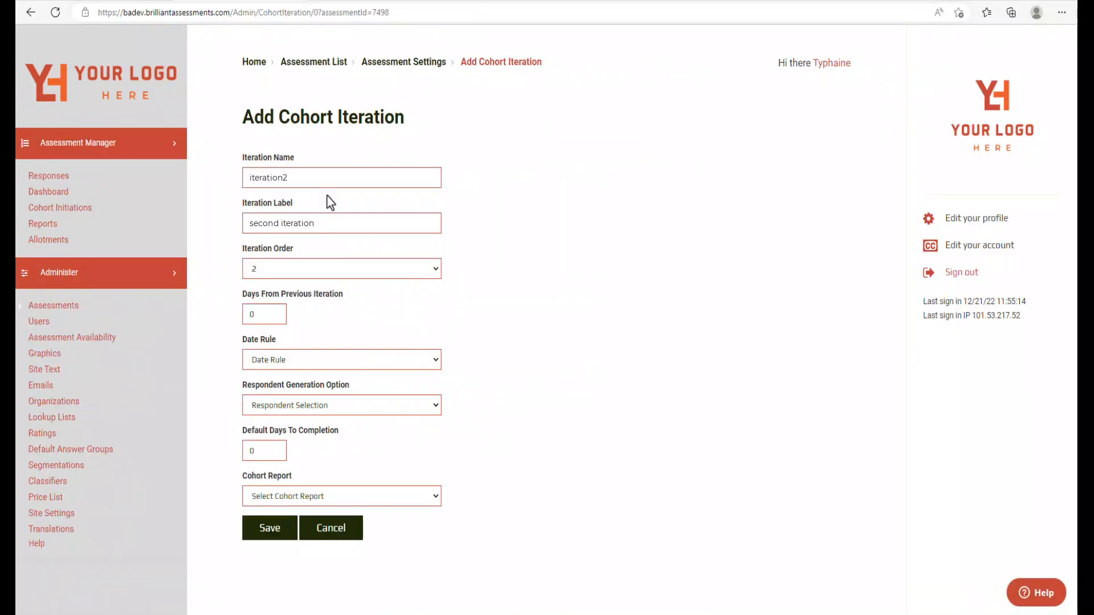
left_click(324, 270)
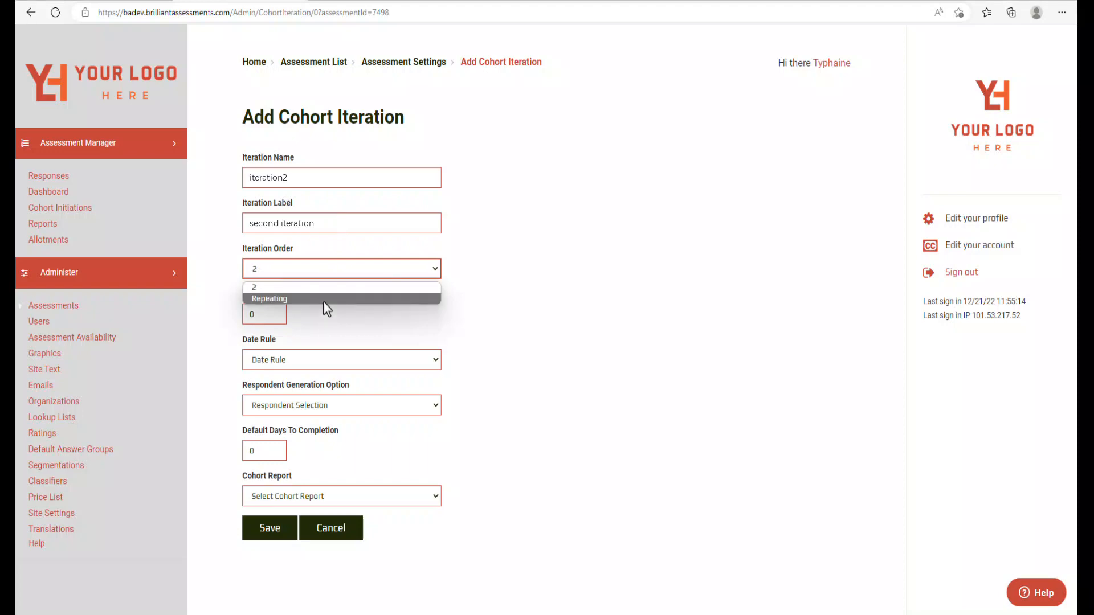
left_click(323, 301)
left_click(259, 315)
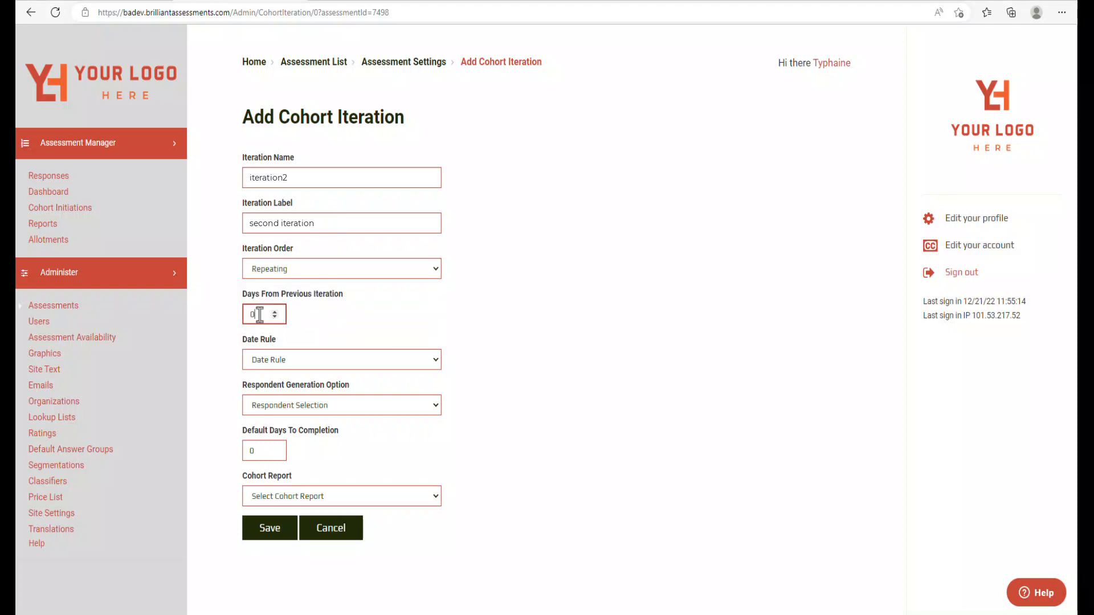
key("BackSpace")
type("30")
left_click(428, 362)
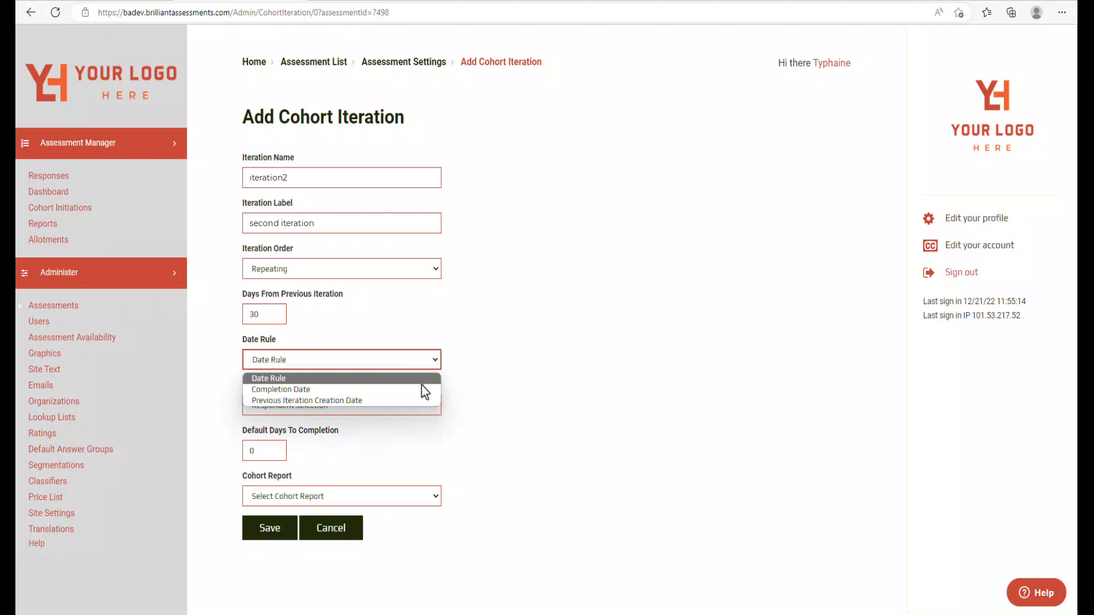
left_click(424, 401)
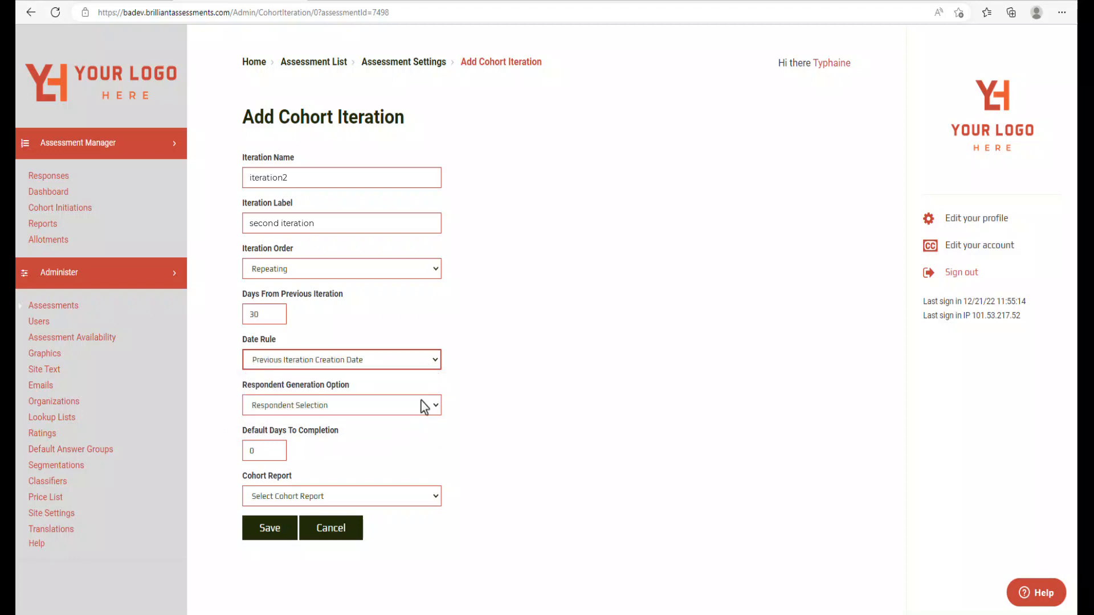
- Have respondents copied and invited, allow 14 days to complete, and link the iteration2&above report
left_click(436, 408)
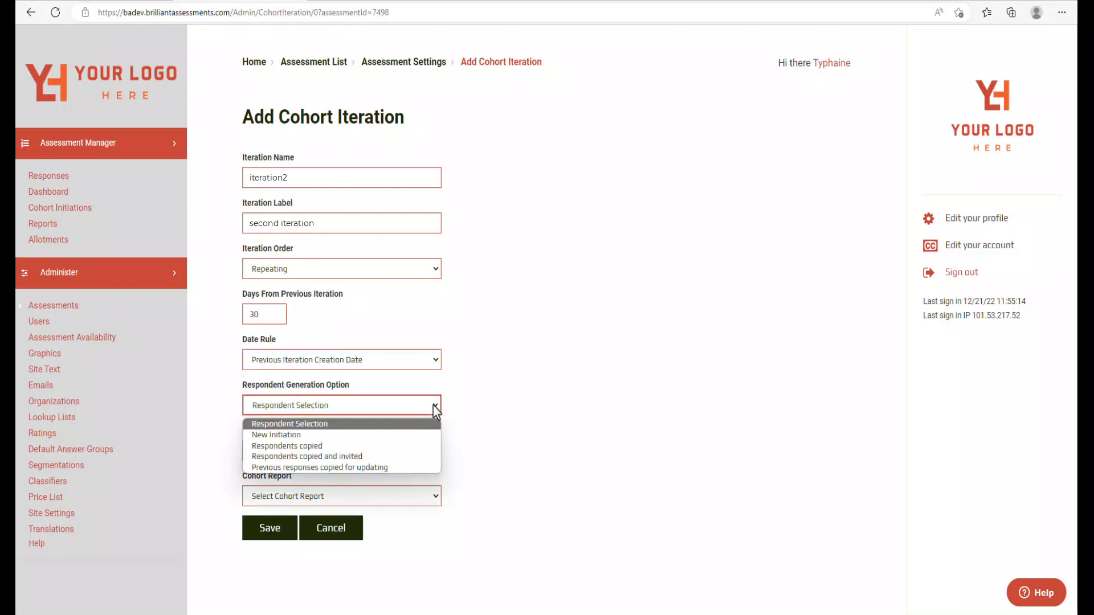
left_click(436, 458)
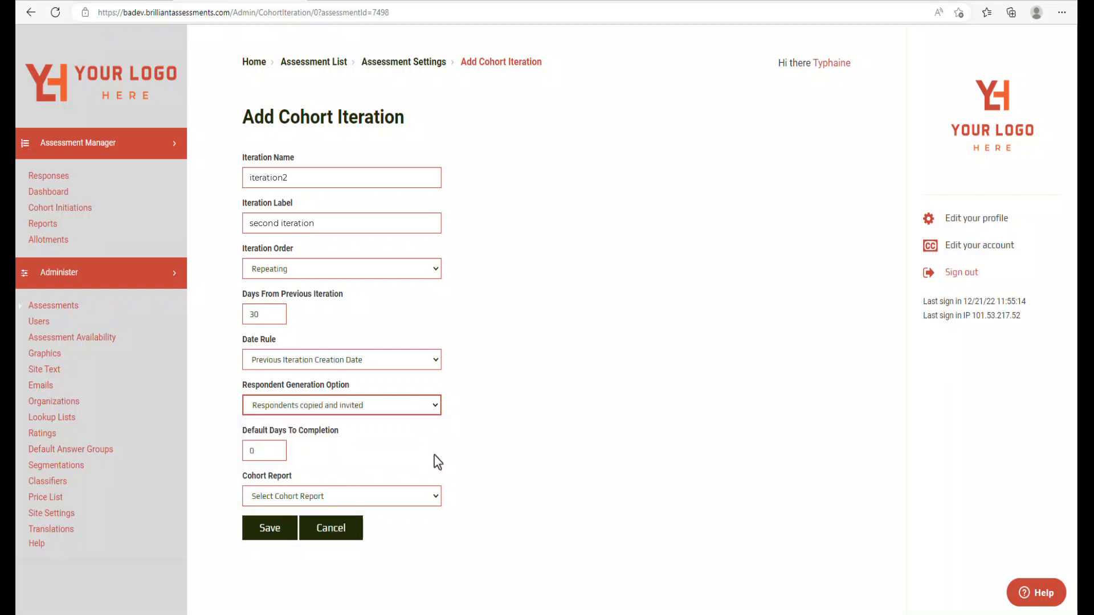
left_click(266, 452)
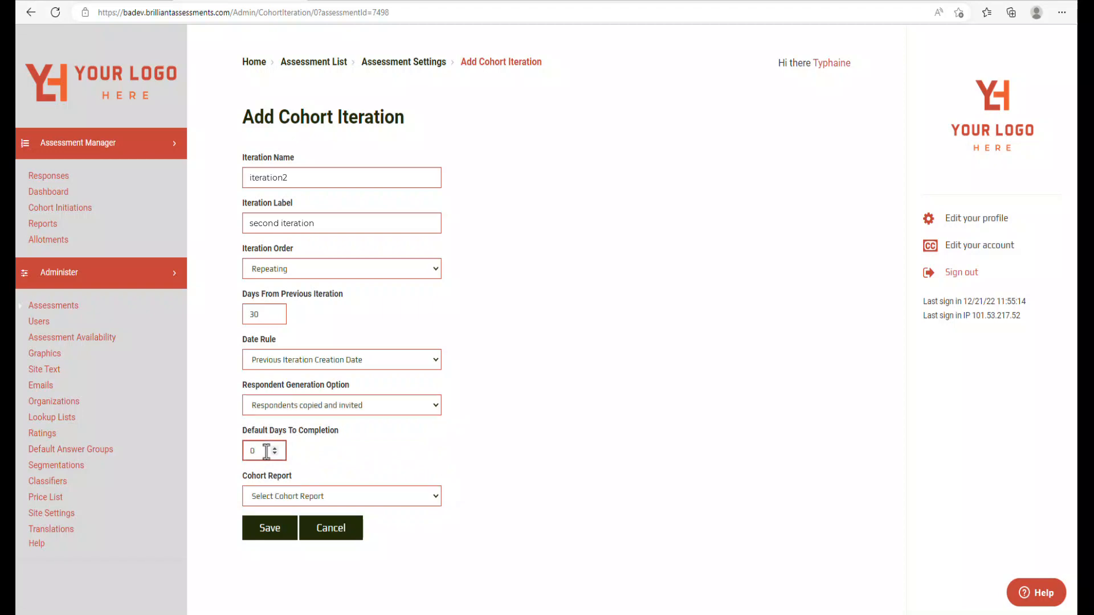
key("BackSpace")
type("14")
left_click(437, 504)
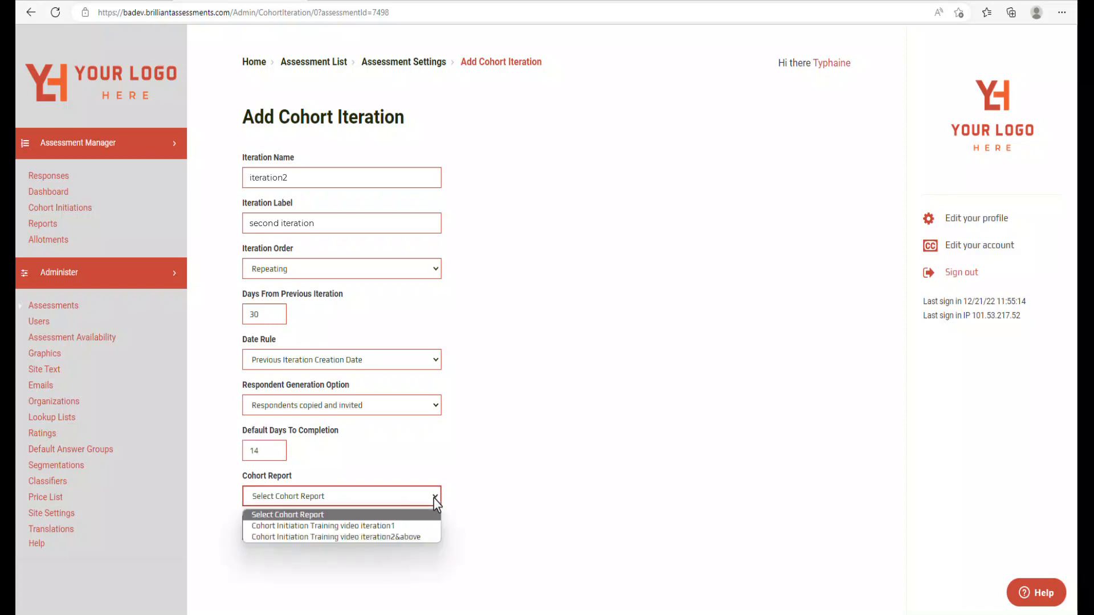
left_click(426, 538)
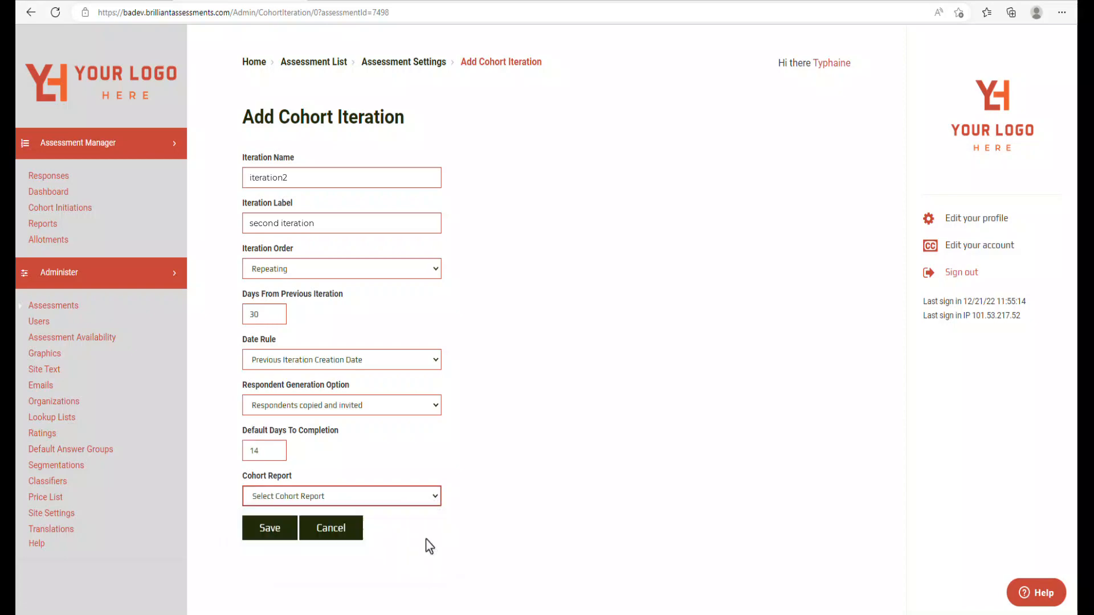